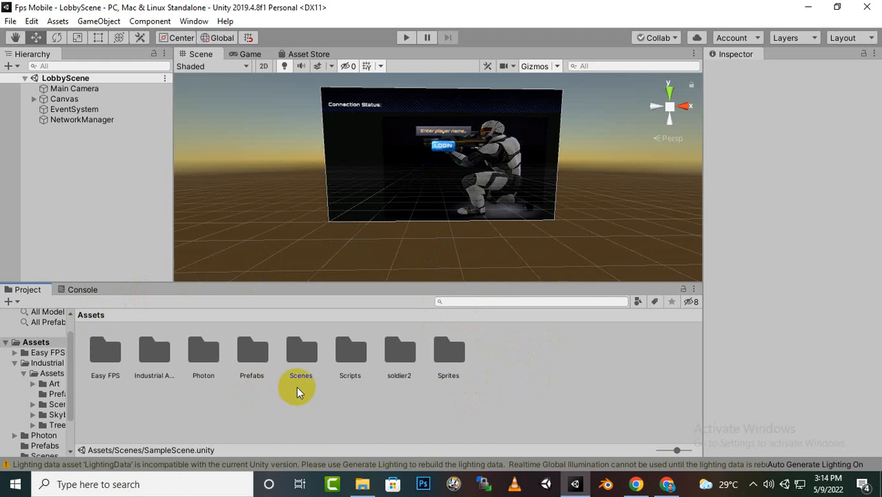
Step: Switch to Chrome, open incern.blogspot.com in a new tab and look through its home page
{"action": "left_click", "coordinate": [636, 484]}
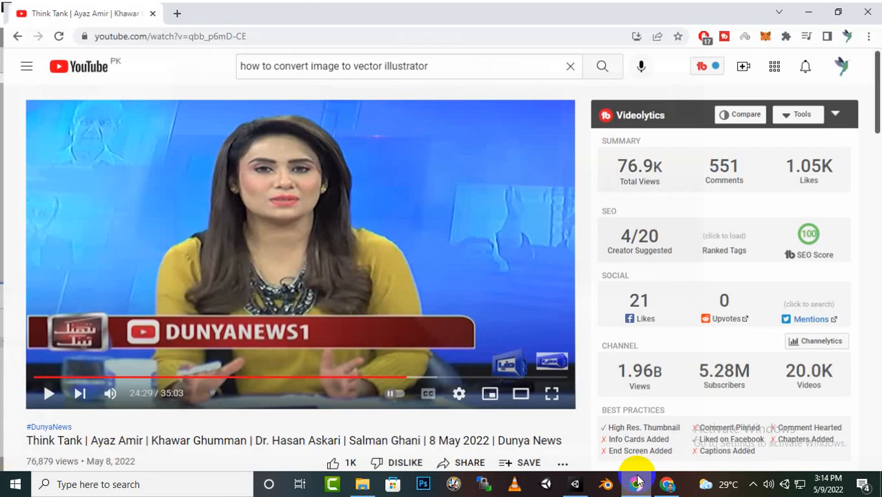
{"action": "left_click", "coordinate": [176, 11]}
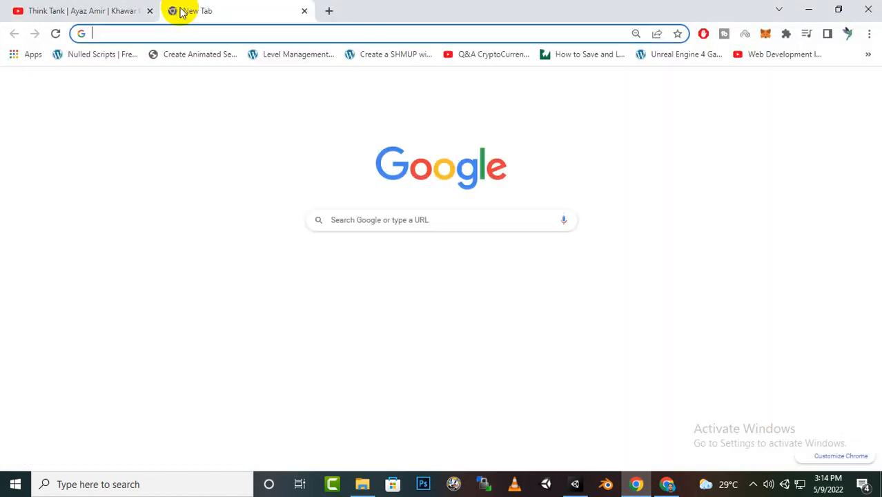
{"action": "type", "text": "ince"}
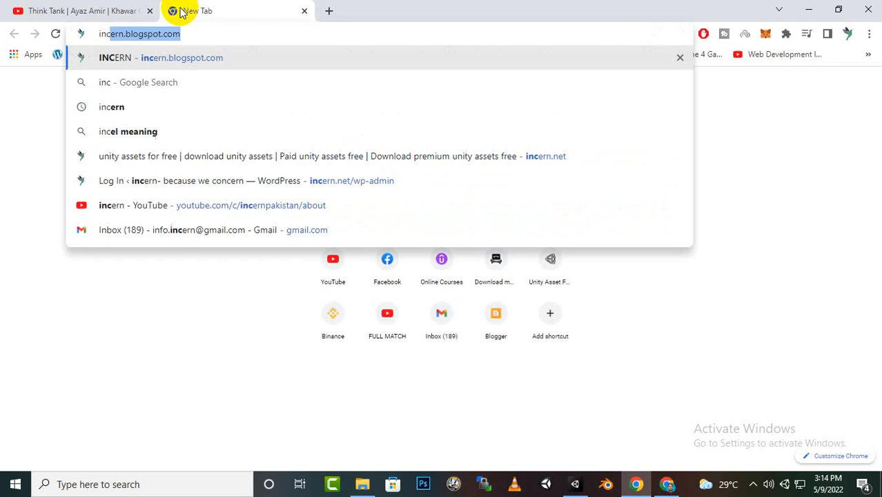
{"action": "key", "text": "Return"}
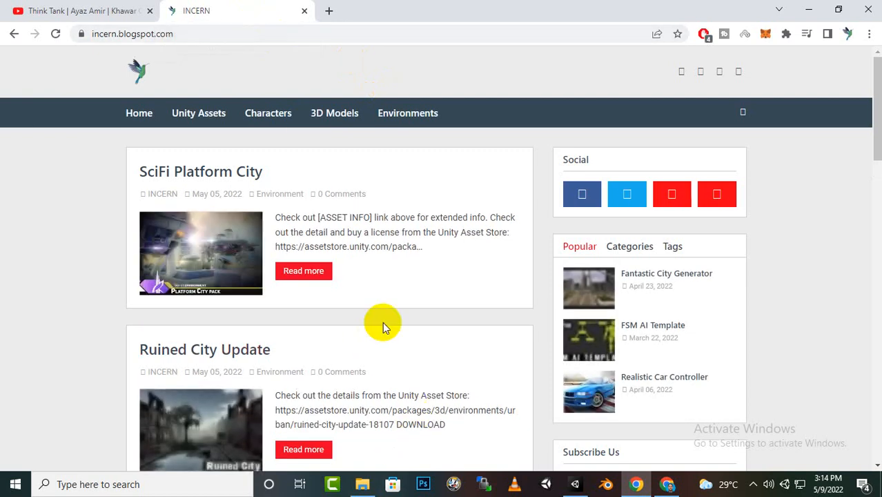
{"action": "scroll", "coordinate": [383, 321], "scroll_direction": "down", "scroll_amount": 8}
{"action": "scroll", "coordinate": [384, 324], "scroll_direction": "down", "scroll_amount": 6}
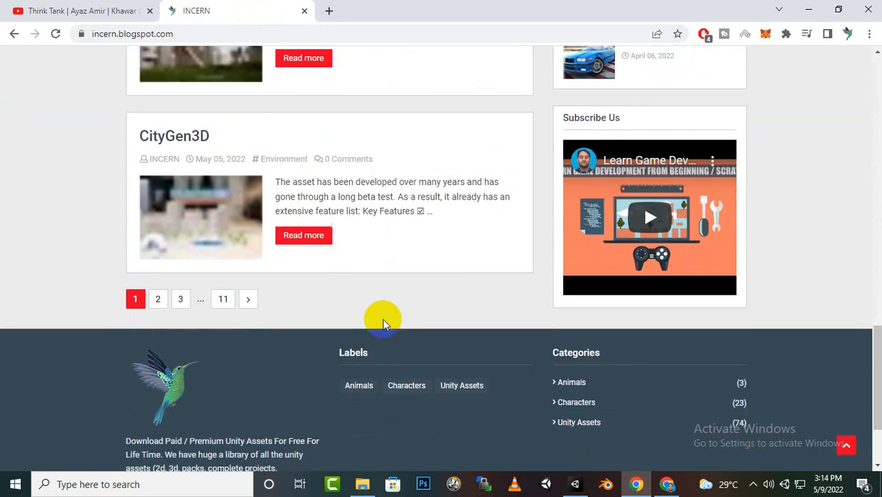
{"action": "scroll", "coordinate": [385, 325], "scroll_direction": "up", "scroll_amount": 7}
{"action": "scroll", "coordinate": [386, 319], "scroll_direction": "up", "scroll_amount": 8}
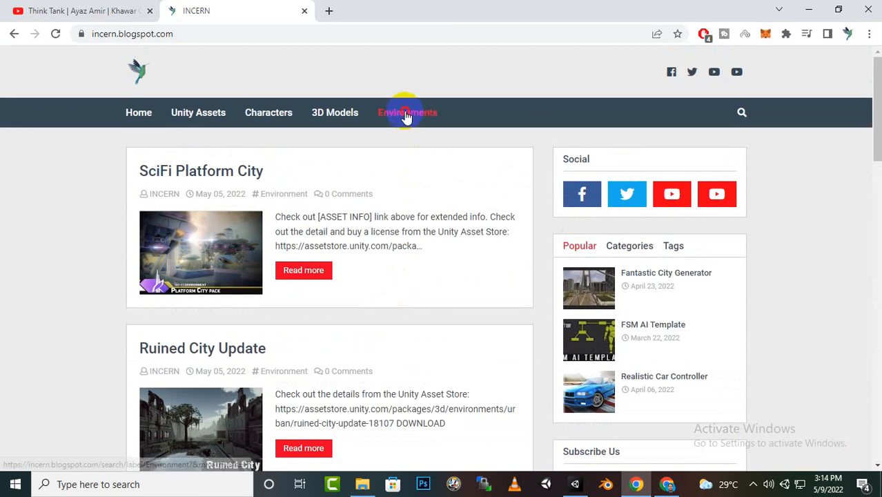
Step: Open the site's Environments category and browse its asset posts
{"action": "left_click", "coordinate": [407, 114]}
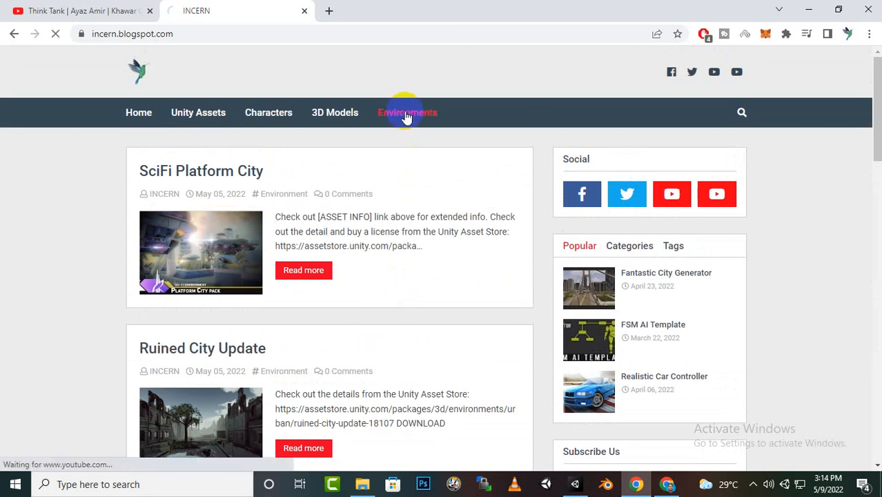
{"action": "scroll", "coordinate": [345, 272], "scroll_direction": "down", "scroll_amount": 8}
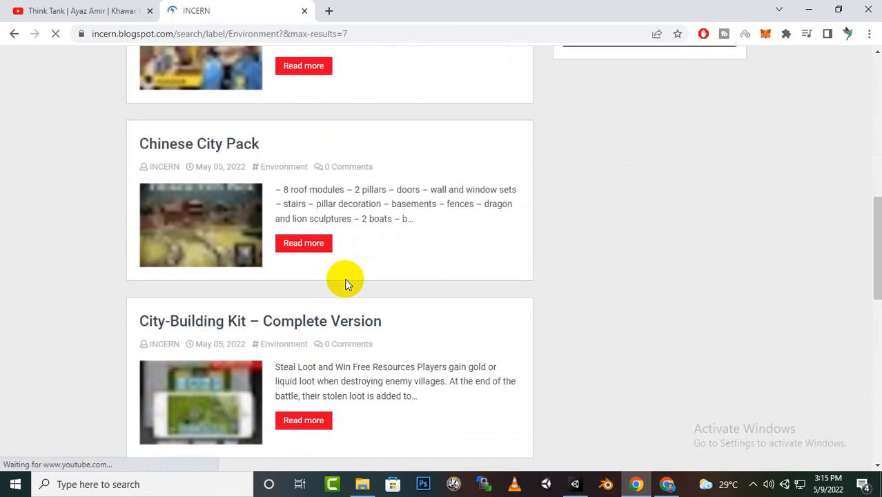
{"action": "scroll", "coordinate": [348, 284], "scroll_direction": "up", "scroll_amount": 9}
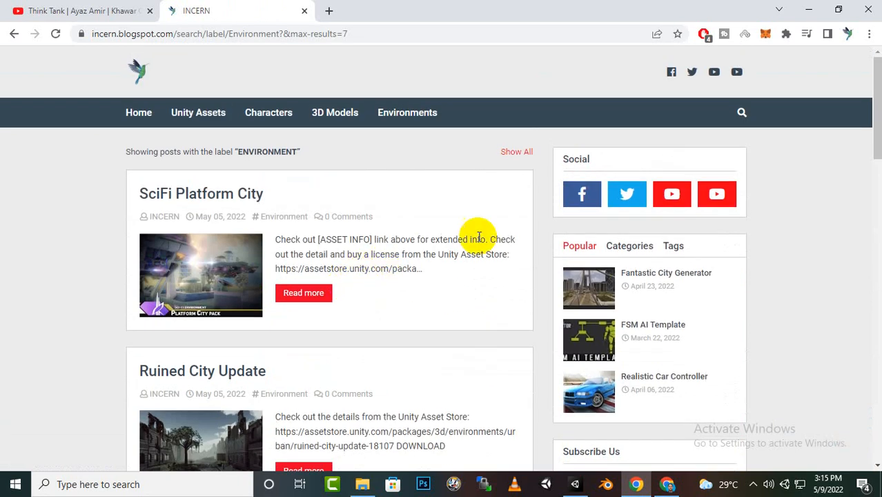
Step: Search the site for "industrial" and look through the matching asset posts, including Industrial Area
{"action": "left_click", "coordinate": [741, 113]}
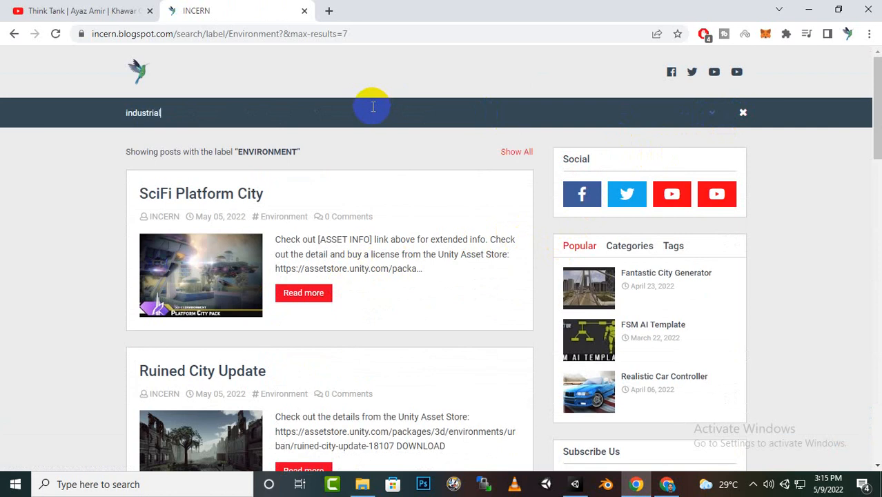
{"action": "key", "text": "Return"}
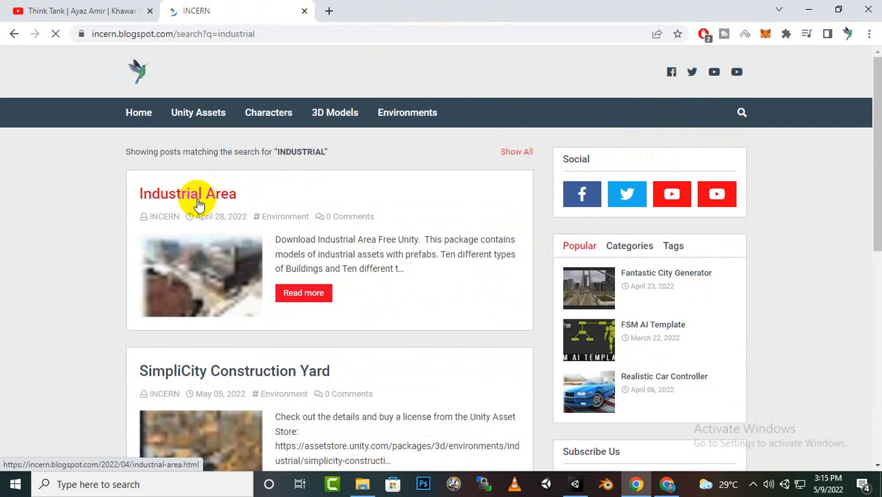
{"action": "scroll", "coordinate": [248, 272], "scroll_direction": "down", "scroll_amount": 1}
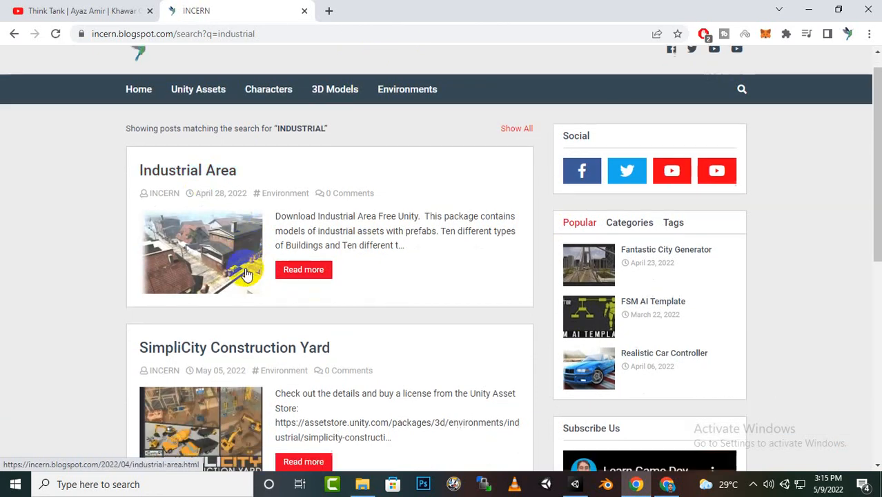
{"action": "scroll", "coordinate": [249, 261], "scroll_direction": "down", "scroll_amount": 1}
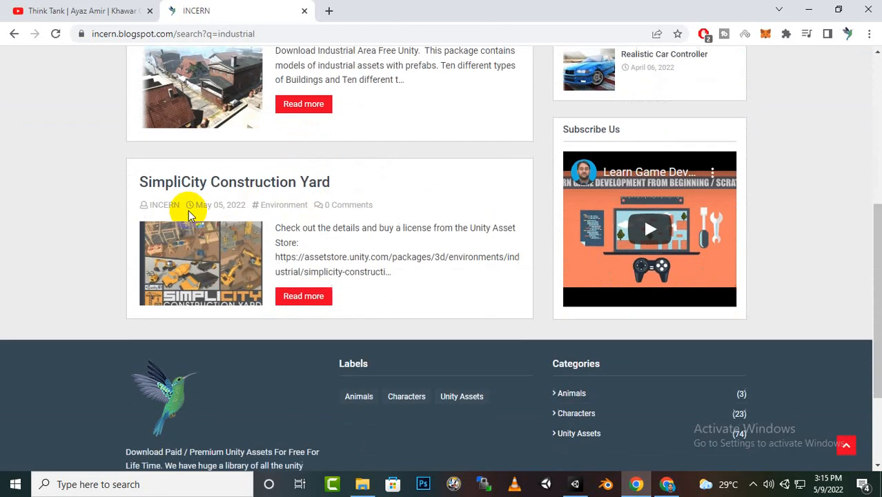
{"action": "scroll", "coordinate": [299, 179], "scroll_direction": "up", "scroll_amount": 3}
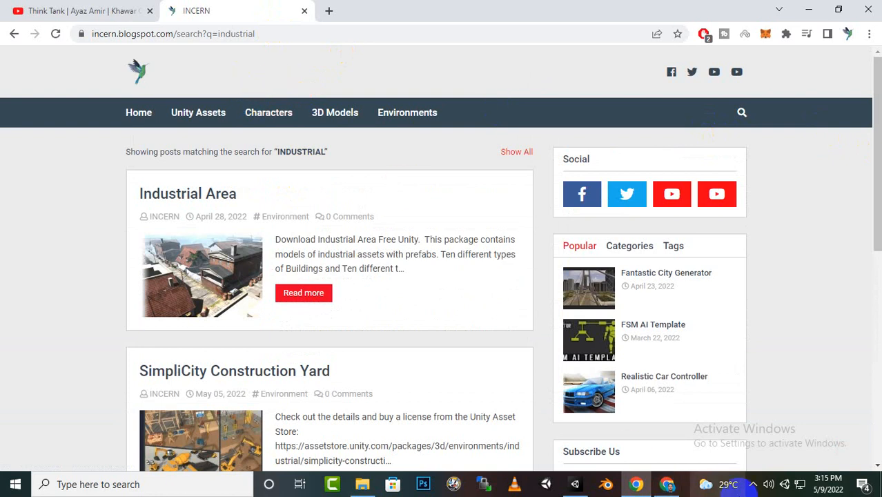
{"action": "left_click", "coordinate": [752, 485]}
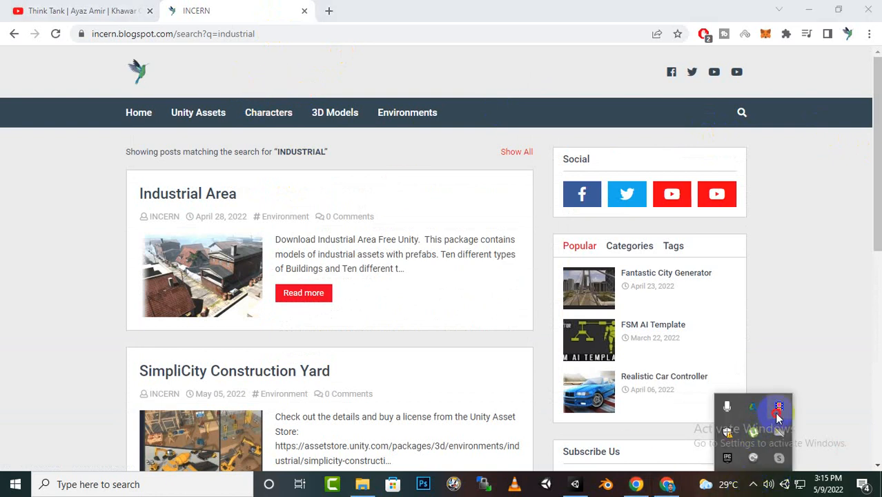
{"action": "left_click", "coordinate": [776, 414]}
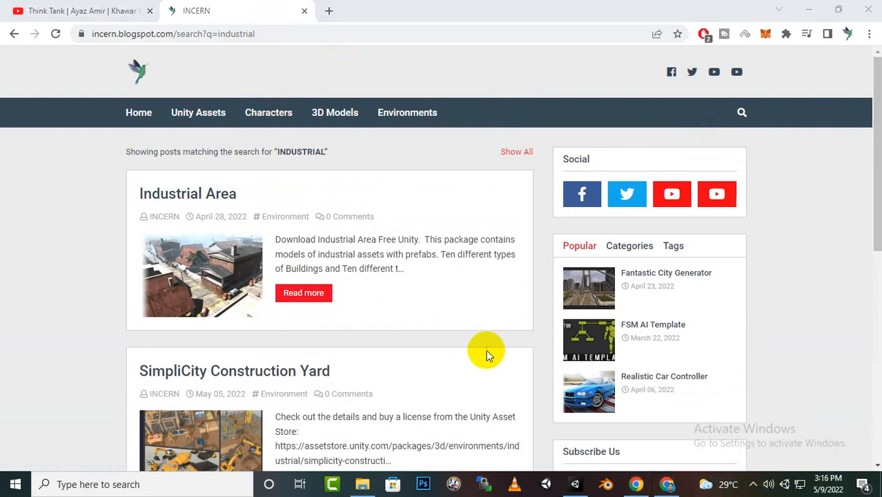
Step: Switch to Unity and open the Daytime_01 scene from the Industrial Area package's Assets/Scene folder
{"action": "left_click", "coordinate": [574, 484]}
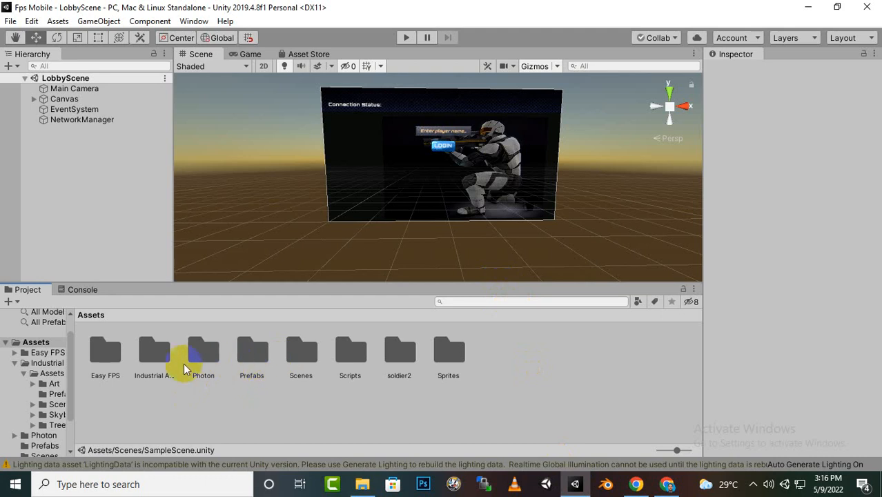
{"action": "double_click", "coordinate": [154, 353]}
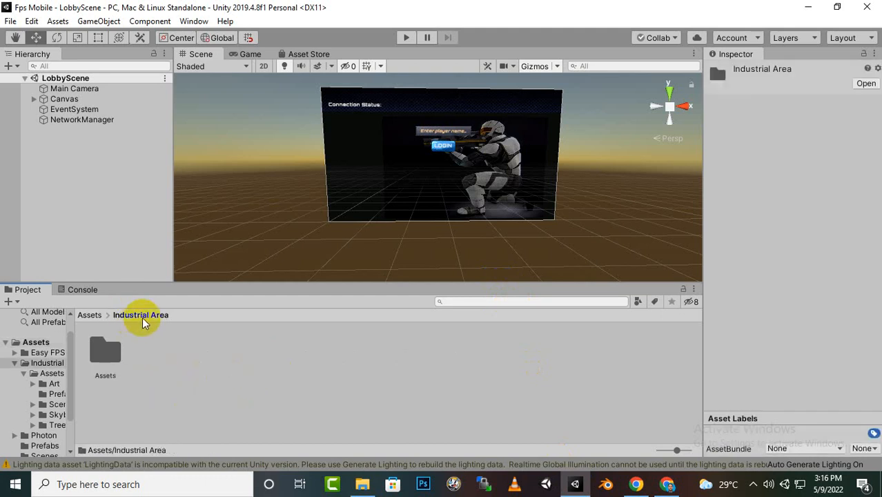
{"action": "double_click", "coordinate": [105, 350]}
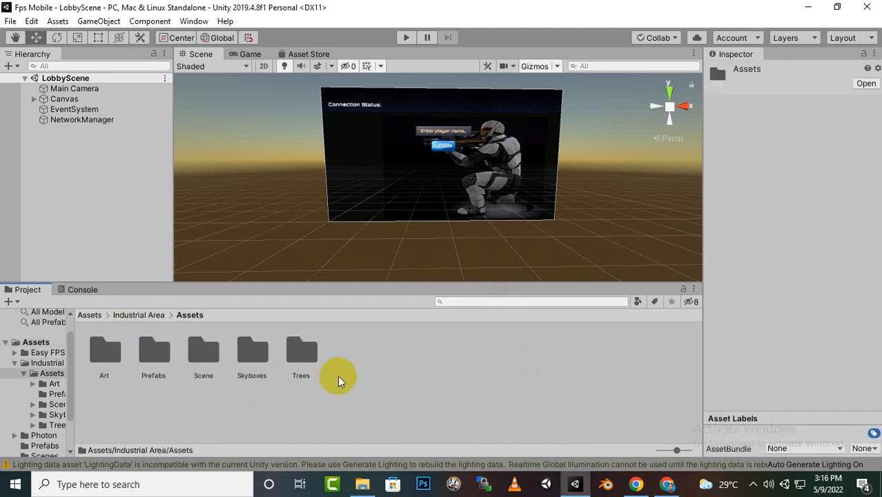
{"action": "double_click", "coordinate": [213, 350]}
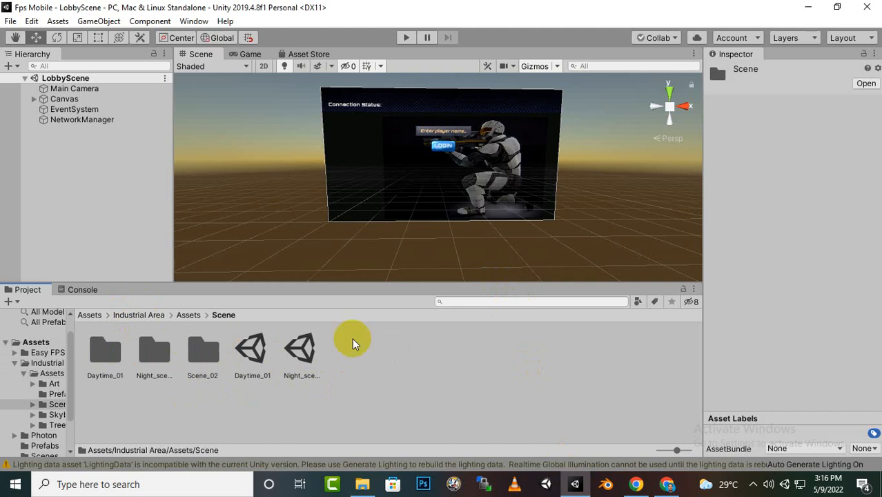
{"action": "left_click", "coordinate": [300, 354]}
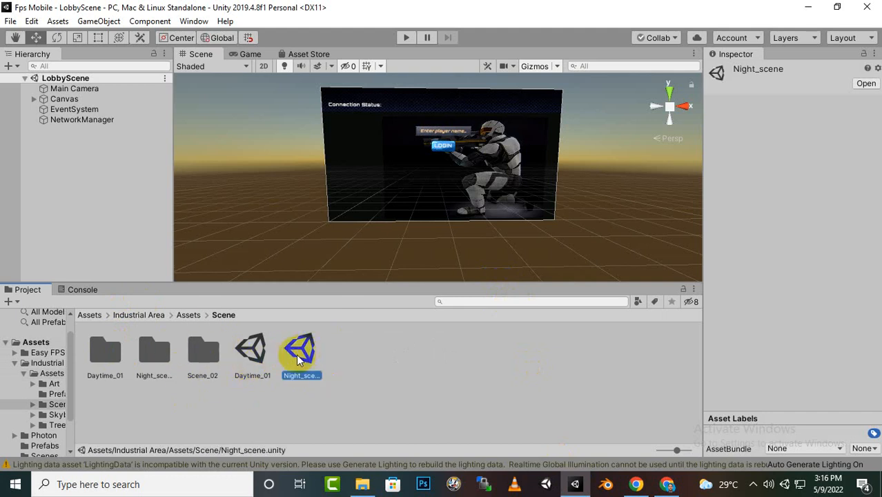
{"action": "left_click", "coordinate": [262, 360]}
{"action": "double_click", "coordinate": [260, 356]}
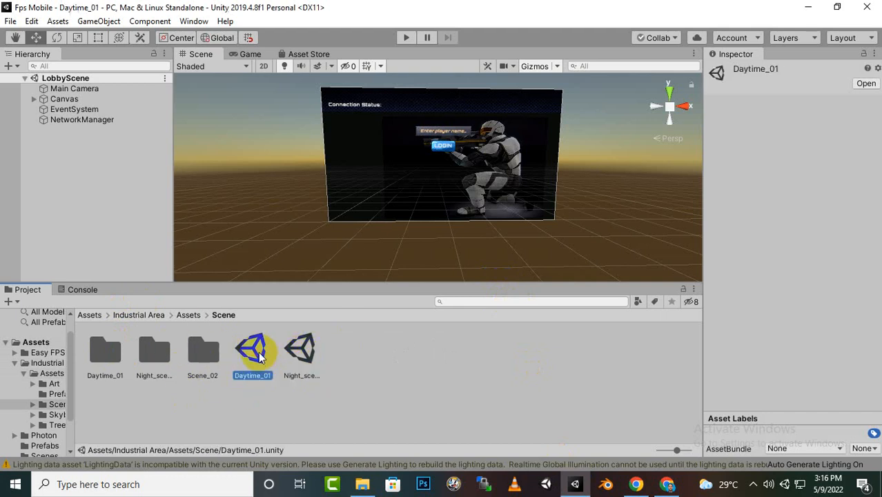
Step: Examine the Daytime_01 environment's streets and buildings from ground level and from above
{"action": "scroll", "coordinate": [306, 225], "scroll_direction": "up", "scroll_amount": 5}
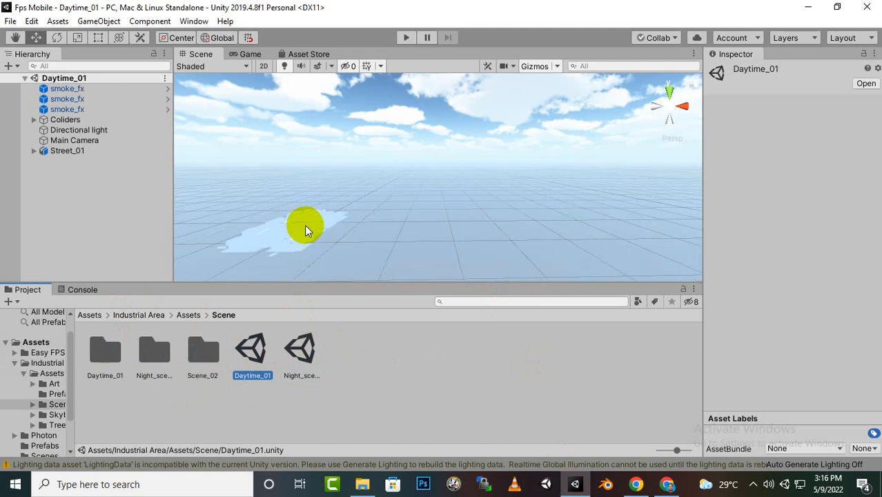
{"action": "middle_click_drag", "start_coordinate": [306, 225], "coordinate": [412, 187]}
{"action": "scroll", "coordinate": [356, 197], "scroll_direction": "up", "scroll_amount": 6}
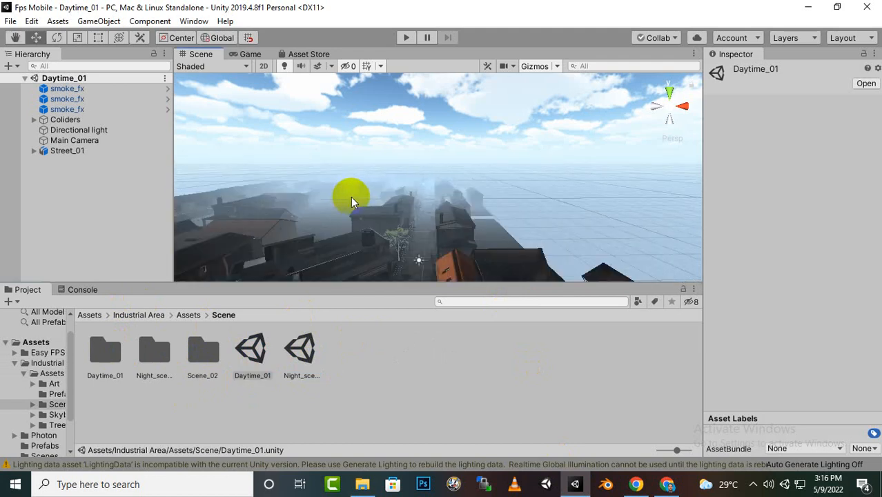
{"action": "scroll", "coordinate": [394, 216], "scroll_direction": "up", "scroll_amount": 2}
{"action": "scroll", "coordinate": [393, 216], "scroll_direction": "up", "scroll_amount": 2}
{"action": "right_click_drag", "start_coordinate": [411, 197], "coordinate": [402, 275]}
{"action": "middle_click_drag", "start_coordinate": [402, 239], "coordinate": [463, 144]}
{"action": "scroll", "coordinate": [410, 218], "scroll_direction": "up", "scroll_amount": 3}
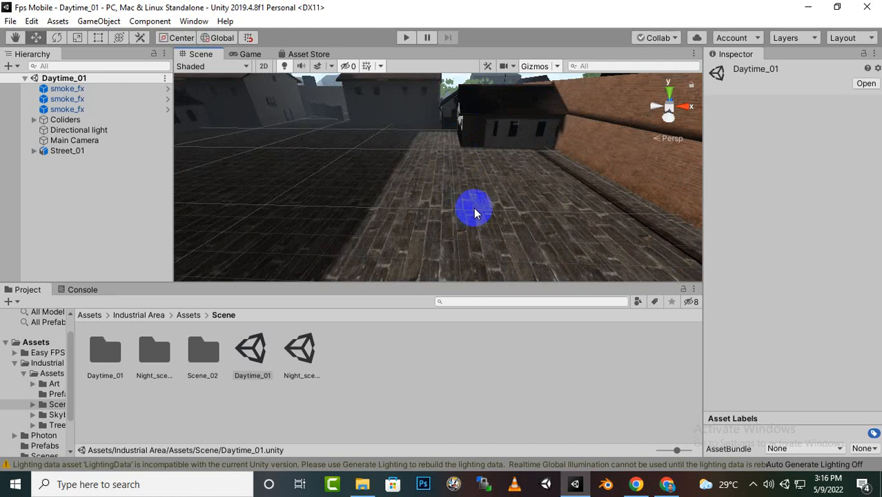
{"action": "scroll", "coordinate": [487, 181], "scroll_direction": "down", "scroll_amount": 5}
{"action": "right_click_drag", "start_coordinate": [492, 184], "coordinate": [449, 193]}
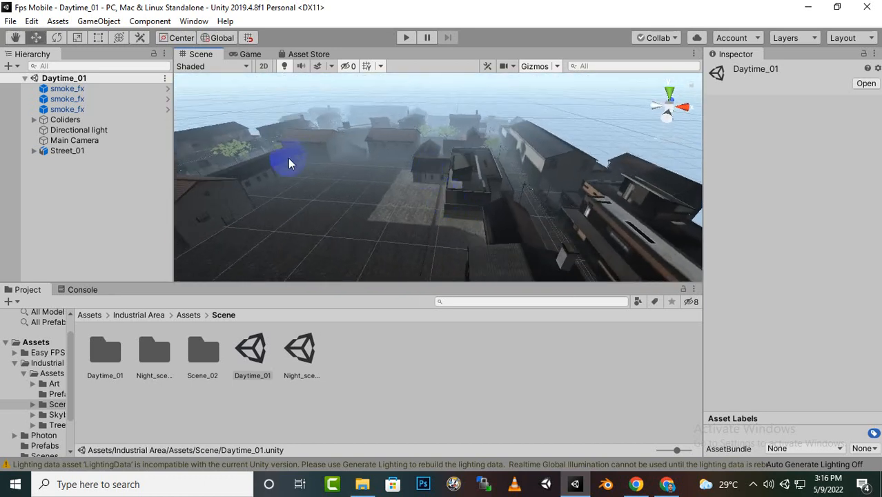
{"action": "scroll", "coordinate": [455, 145], "scroll_direction": "down", "scroll_amount": 3}
{"action": "middle_click_drag", "start_coordinate": [468, 205], "coordinate": [443, 205]}
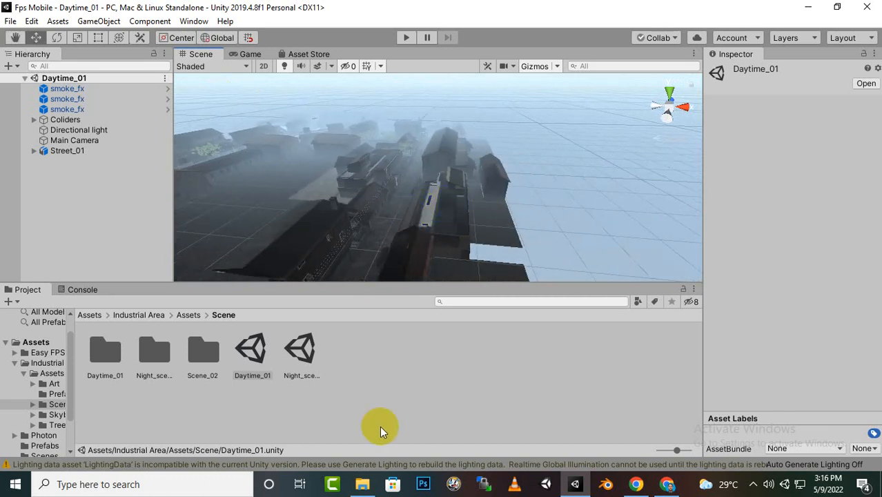
Step: Save the open Daytime_01 scene under the new name GameScene in the project's Assets/Scenes folder
{"action": "left_click", "coordinate": [10, 21]}
{"action": "left_click", "coordinate": [51, 83]}
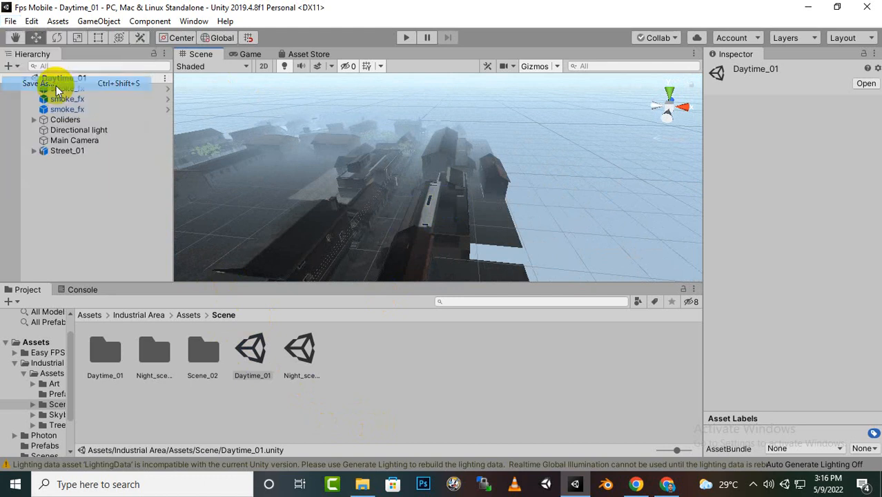
{"action": "double_click", "coordinate": [164, 177]}
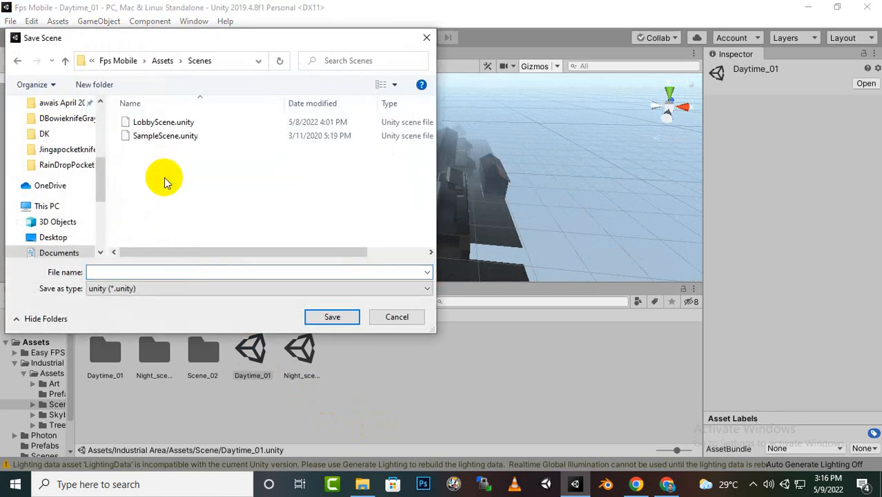
{"action": "left_click", "coordinate": [144, 271]}
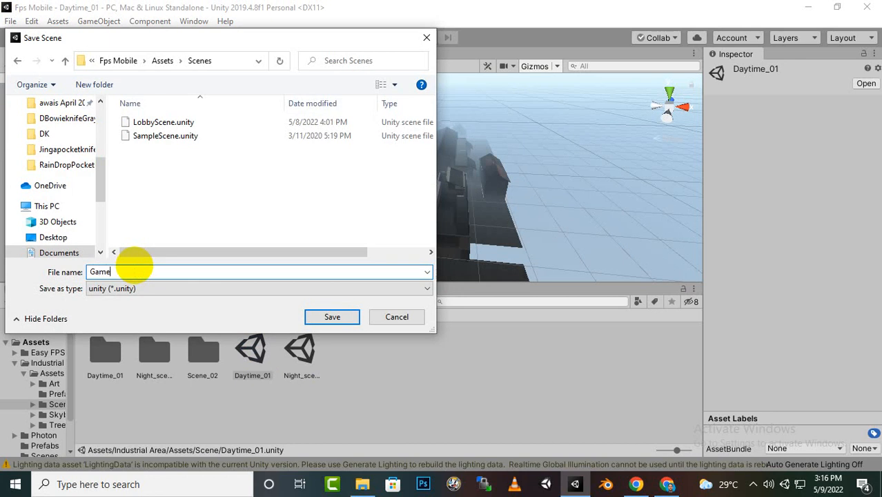
{"action": "key", "text": "Return"}
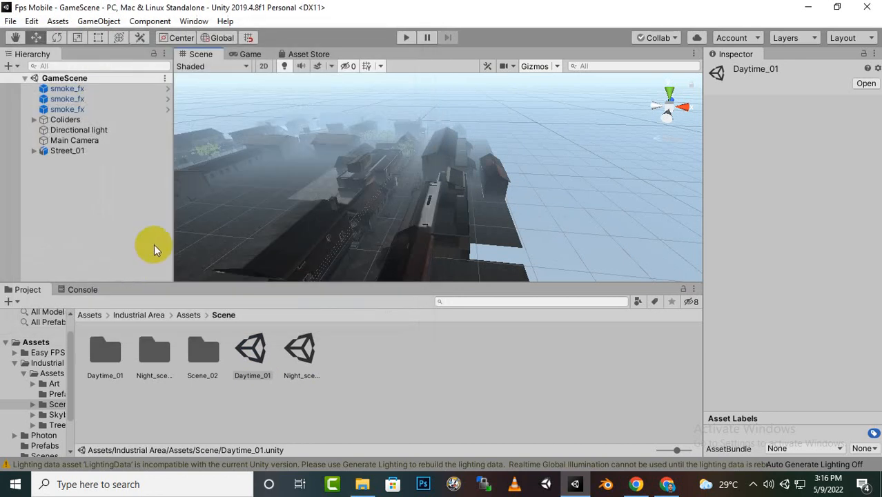
Step: Go to the project's Assets/Scenes folder and select the GameScene asset
{"action": "left_click", "coordinate": [90, 317]}
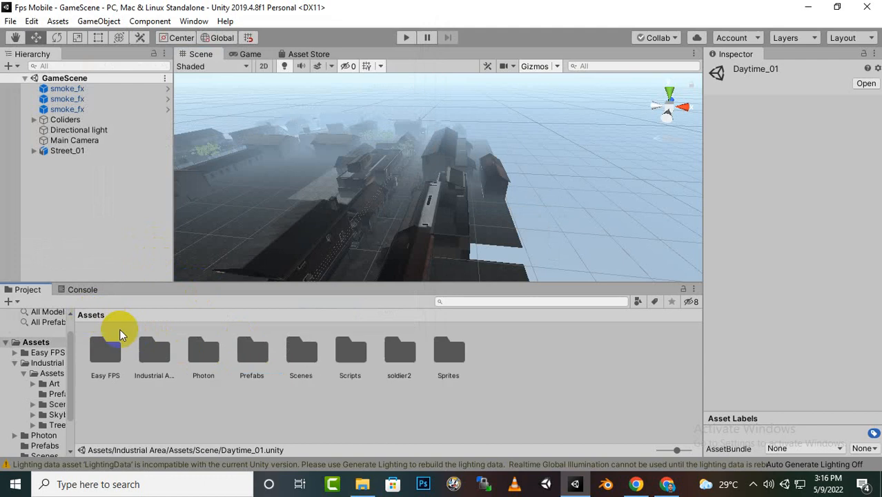
{"action": "double_click", "coordinate": [297, 356]}
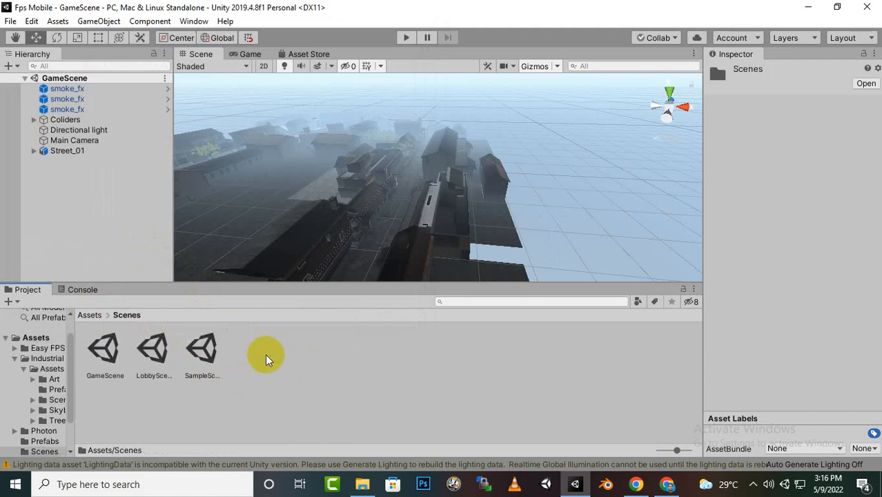
{"action": "left_click", "coordinate": [115, 352]}
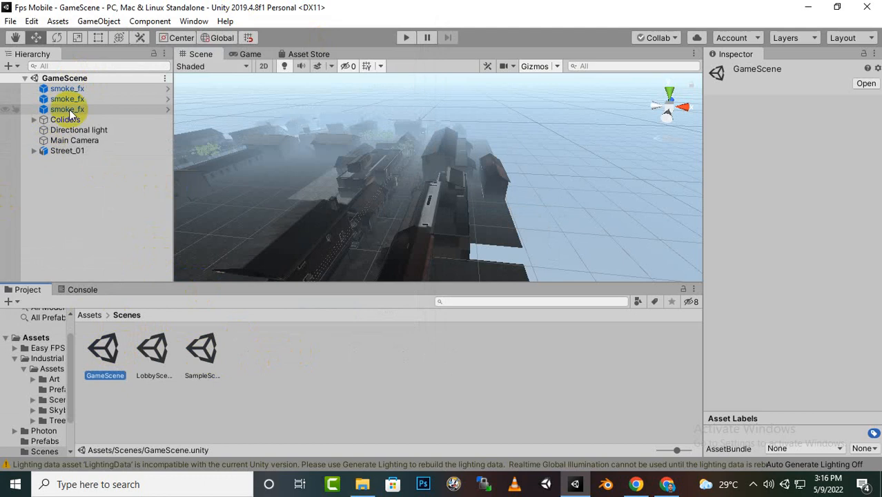
{"action": "left_click", "coordinate": [80, 142]}
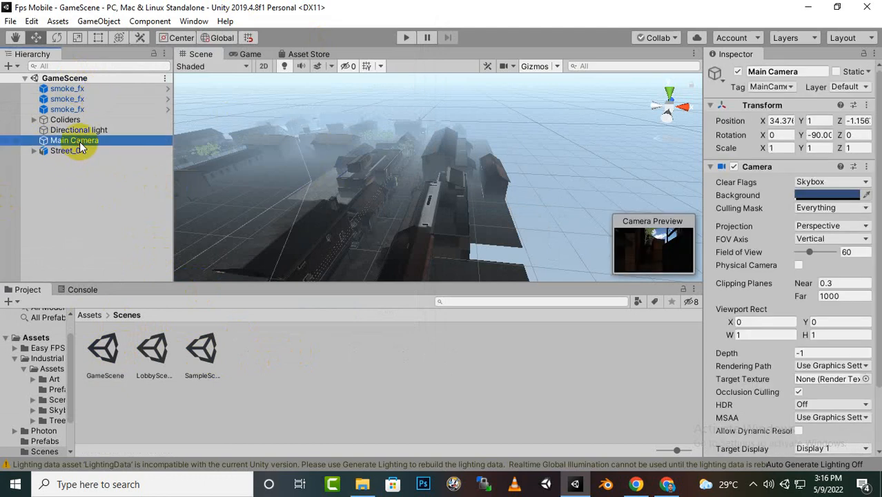
{"action": "left_click", "coordinate": [105, 179]}
{"action": "left_click", "coordinate": [96, 190]}
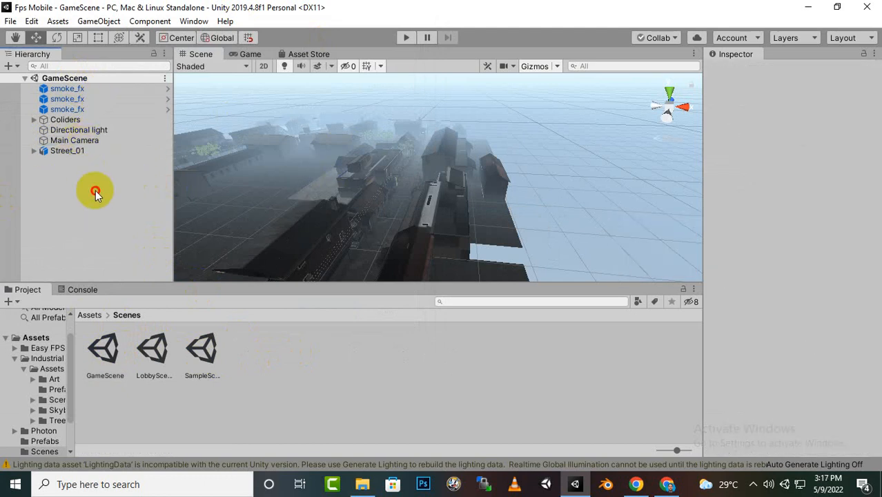
{"action": "middle_click_drag", "start_coordinate": [370, 234], "coordinate": [447, 171]}
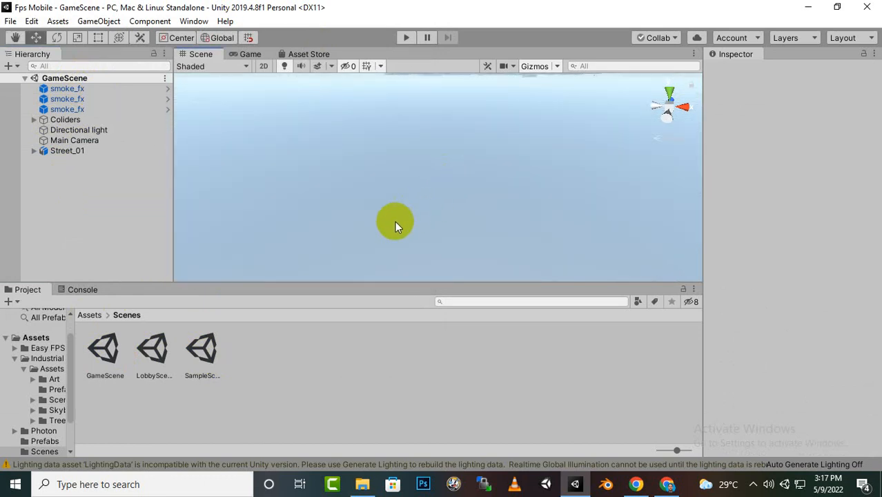
{"action": "middle_click_drag", "start_coordinate": [394, 222], "coordinate": [507, 162]}
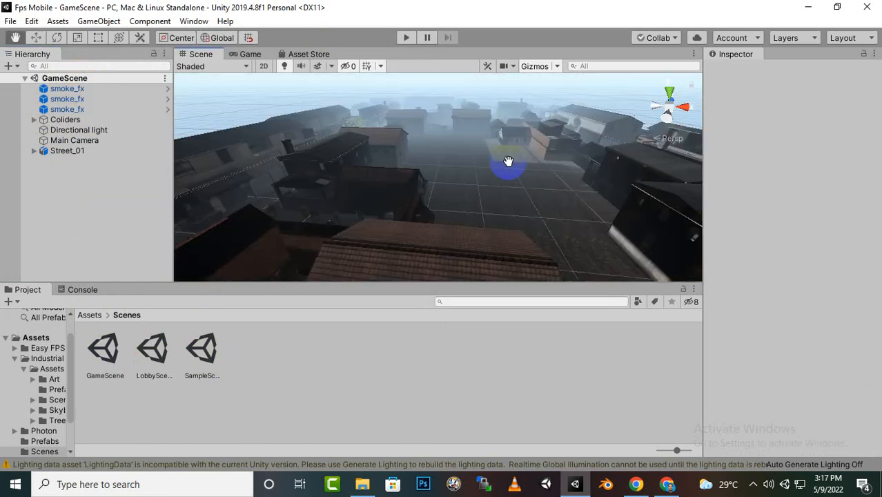
Step: Open the scene's Lighting settings and turn on Auto Generate so the lighting data is rebuilt
{"action": "left_click", "coordinate": [194, 21]}
{"action": "mouse_move", "coordinate": [215, 187]}
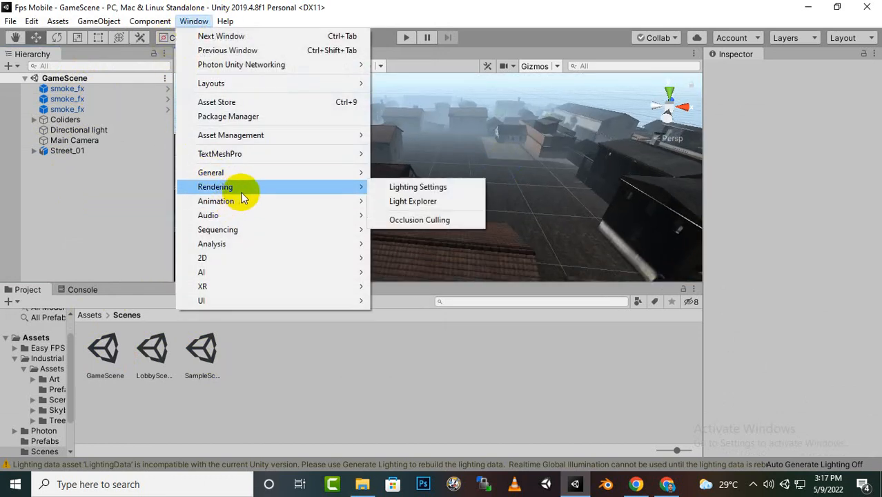
{"action": "left_click", "coordinate": [392, 191]}
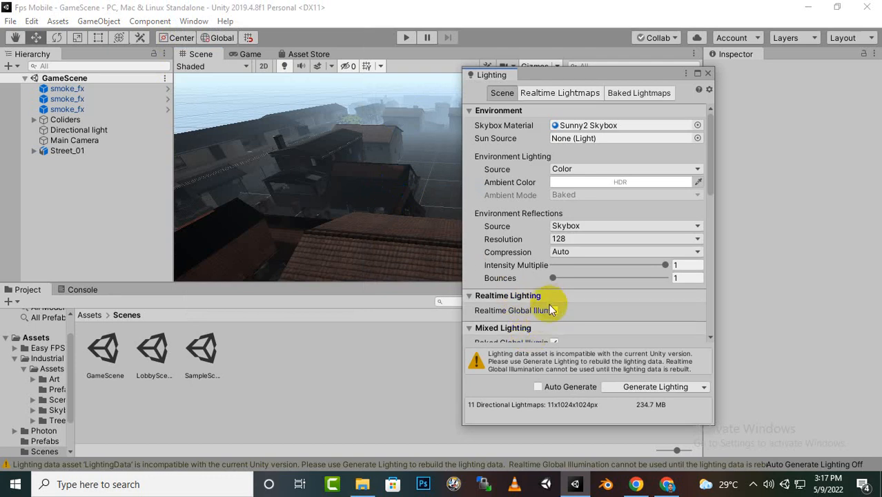
{"action": "scroll", "coordinate": [550, 302], "scroll_direction": "down", "scroll_amount": 2}
{"action": "left_click", "coordinate": [537, 387]}
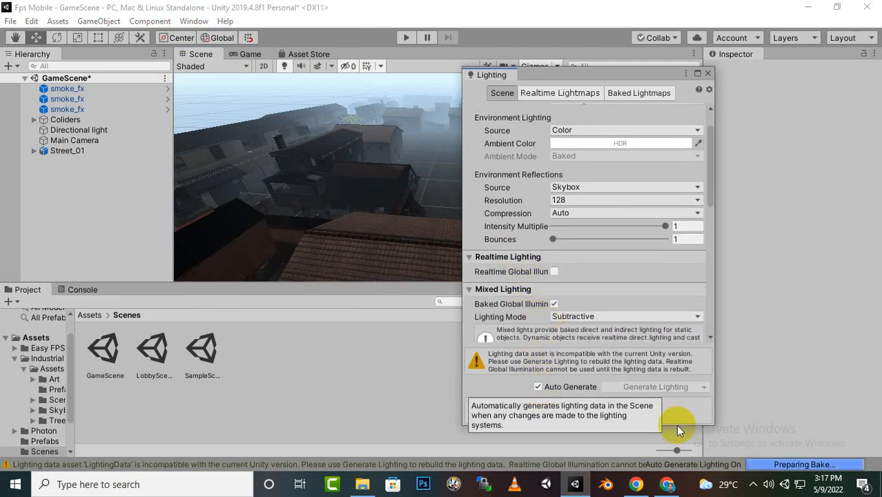
{"action": "left_click", "coordinate": [754, 483]}
{"action": "left_click", "coordinate": [779, 408]}
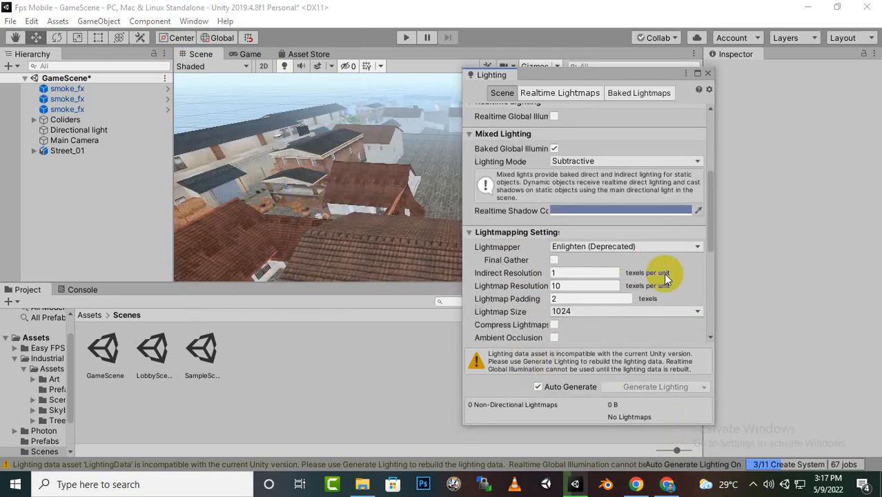
Step: Toggle Realtime Global Illumination on and off again, and examine the scene's lightmapping, fog and environment settings
{"action": "scroll", "coordinate": [519, 174], "scroll_direction": "up", "scroll_amount": 2}
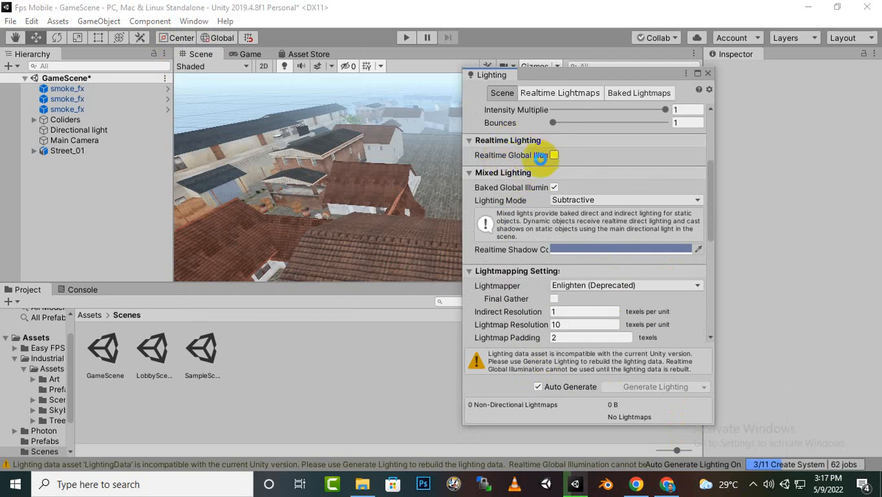
{"action": "left_click", "coordinate": [553, 155]}
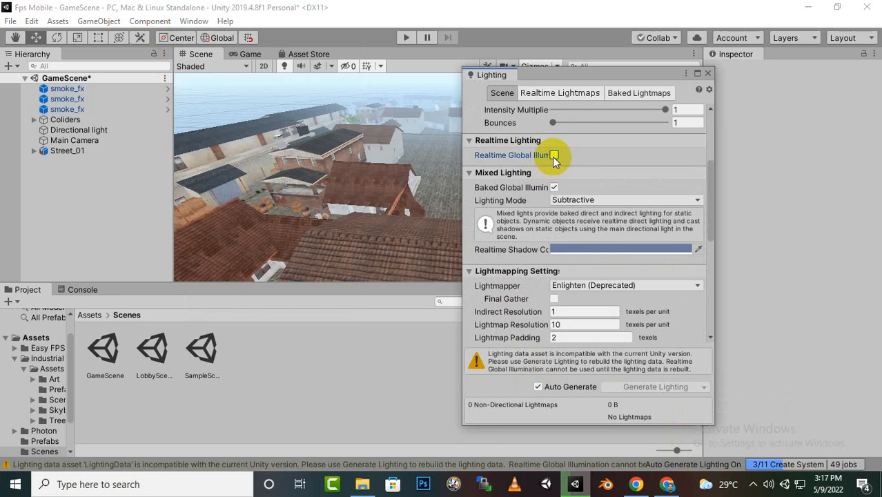
{"action": "left_click", "coordinate": [552, 157]}
{"action": "scroll", "coordinate": [530, 182], "scroll_direction": "down", "scroll_amount": 2}
{"action": "scroll", "coordinate": [530, 181], "scroll_direction": "down", "scroll_amount": 12}
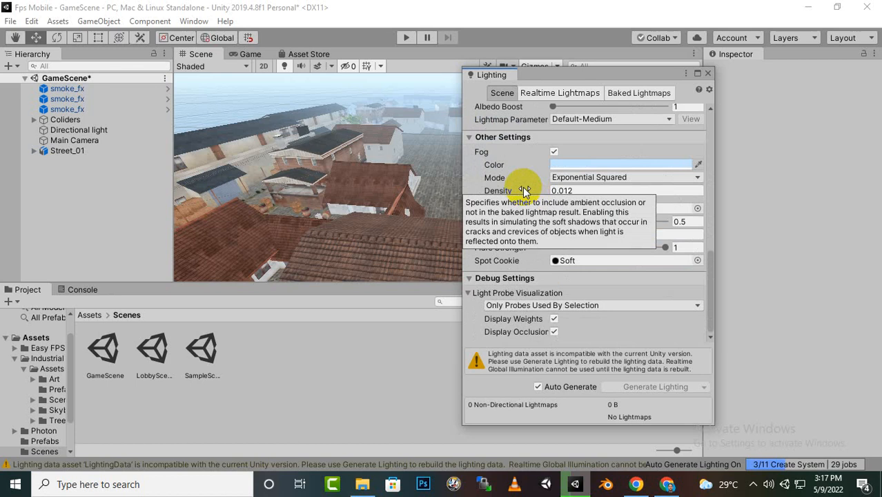
{"action": "scroll", "coordinate": [631, 188], "scroll_direction": "up", "scroll_amount": 10}
{"action": "scroll", "coordinate": [631, 188], "scroll_direction": "up", "scroll_amount": 5}
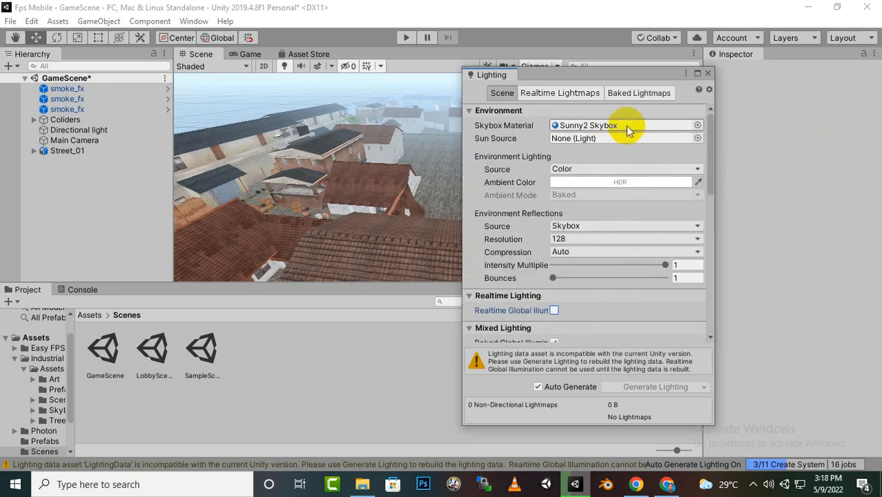
Step: Try Skybox as the Environment Lighting source and switch it back to Color
{"action": "left_click", "coordinate": [592, 169]}
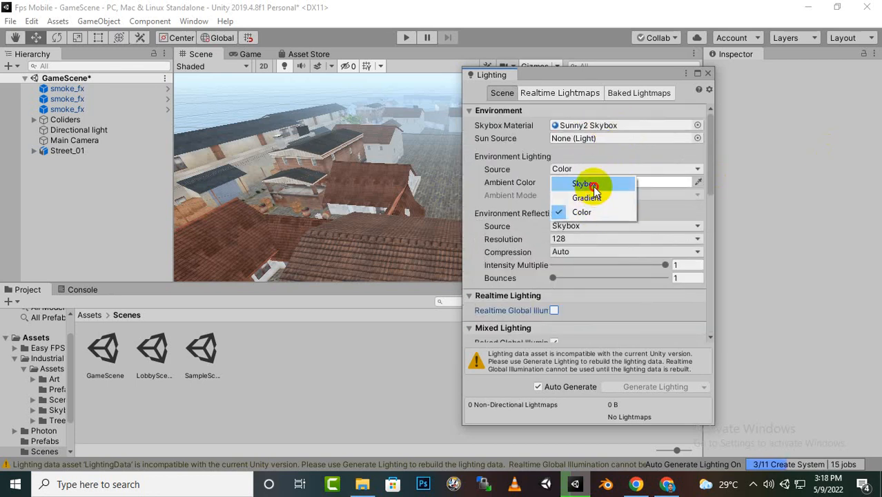
{"action": "left_click", "coordinate": [593, 185]}
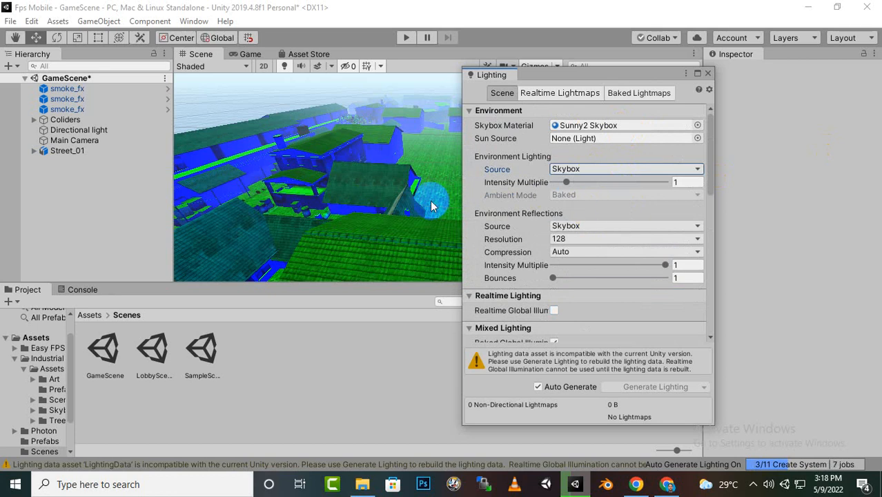
{"action": "left_click", "coordinate": [583, 170]}
{"action": "left_click", "coordinate": [579, 212]}
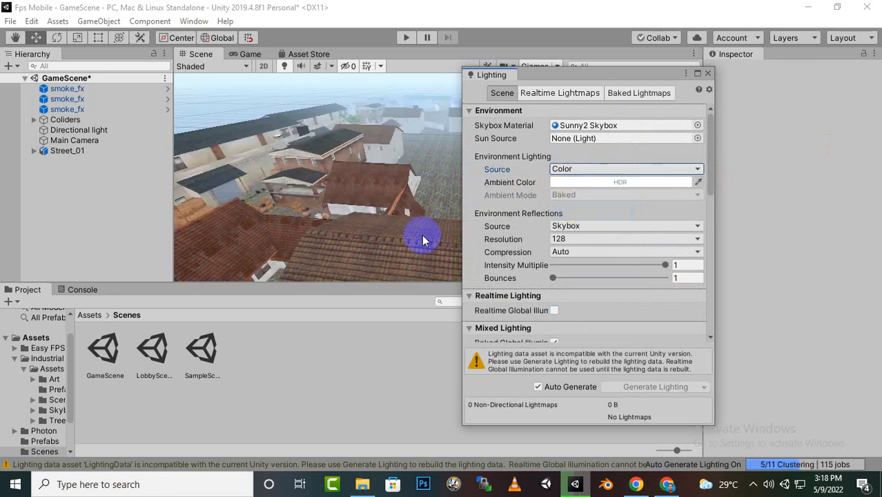
Step: Darken the environment lighting's Ambient Color to RGB 239, 239, 239 and close the Lighting settings
{"action": "left_click", "coordinate": [612, 184]}
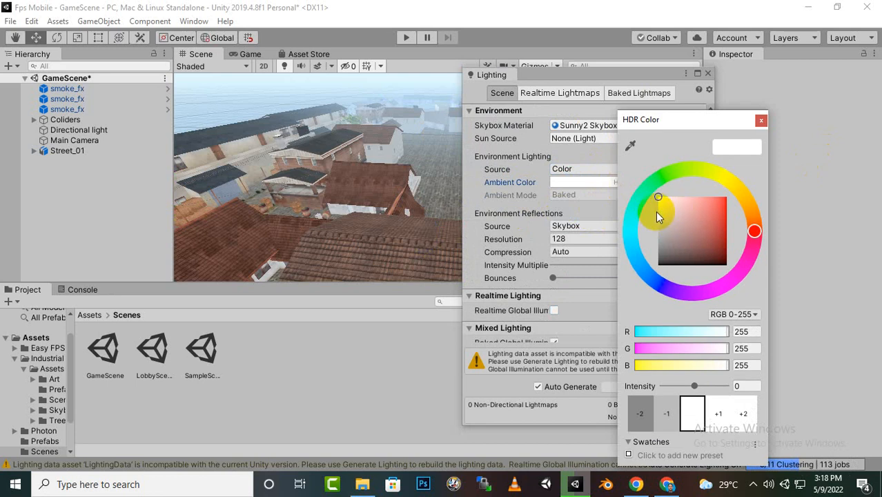
{"action": "left_click", "coordinate": [656, 212]}
{"action": "left_click_drag", "start_coordinate": [656, 214], "coordinate": [621, 203]}
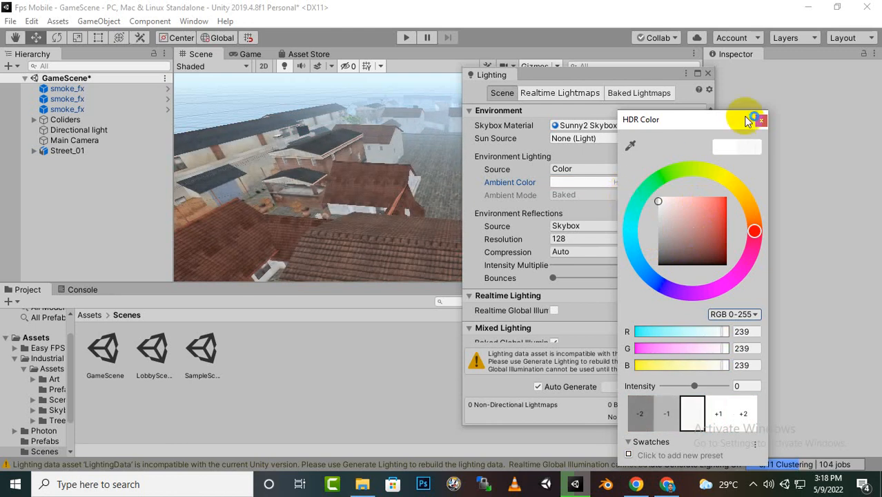
{"action": "left_click", "coordinate": [759, 122]}
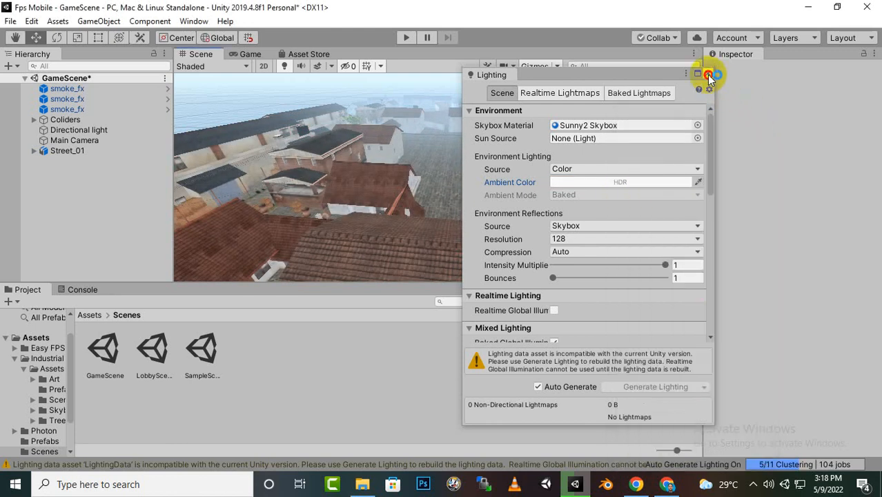
{"action": "left_click", "coordinate": [708, 73]}
Step: In the project's Quality settings, disable the High, Very High and Ultra levels for all three platforms
{"action": "left_click", "coordinate": [32, 21]}
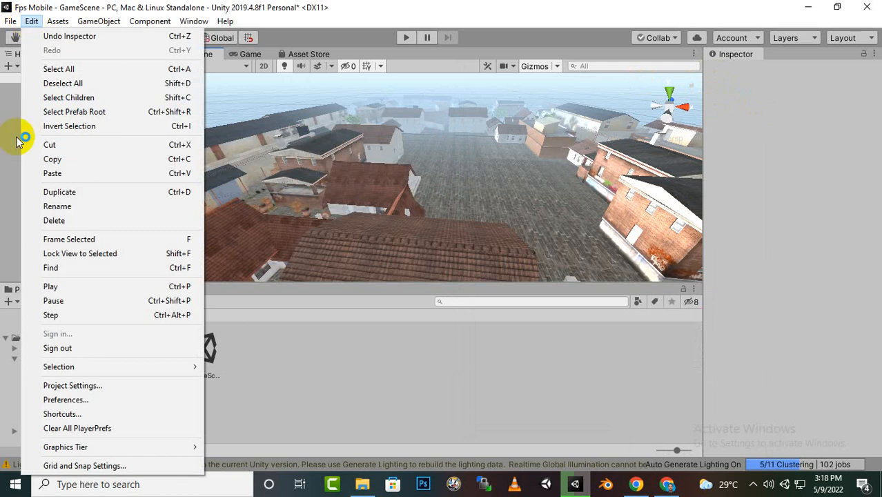
{"action": "left_click", "coordinate": [34, 385]}
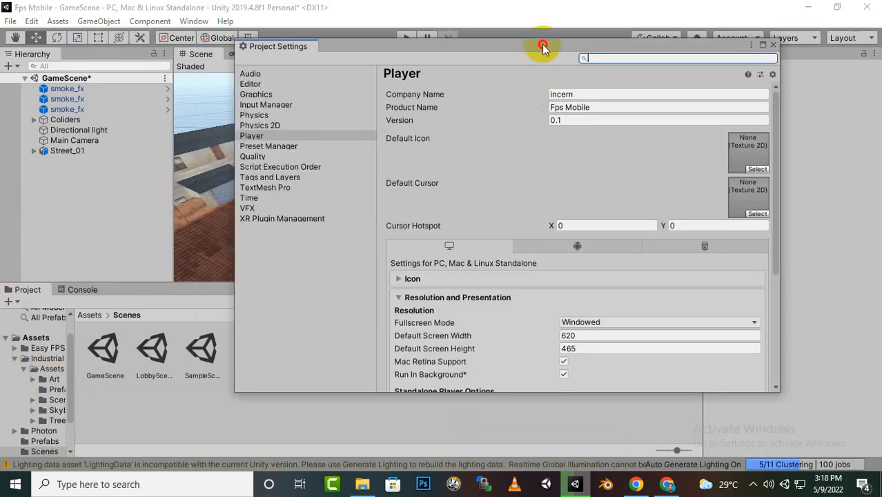
{"action": "left_click_drag", "start_coordinate": [542, 46], "coordinate": [546, 61]}
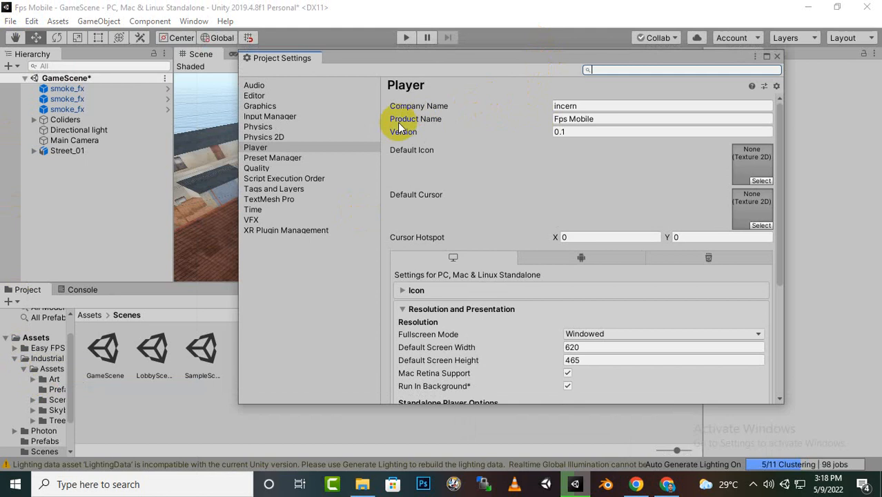
{"action": "left_click", "coordinate": [255, 169]}
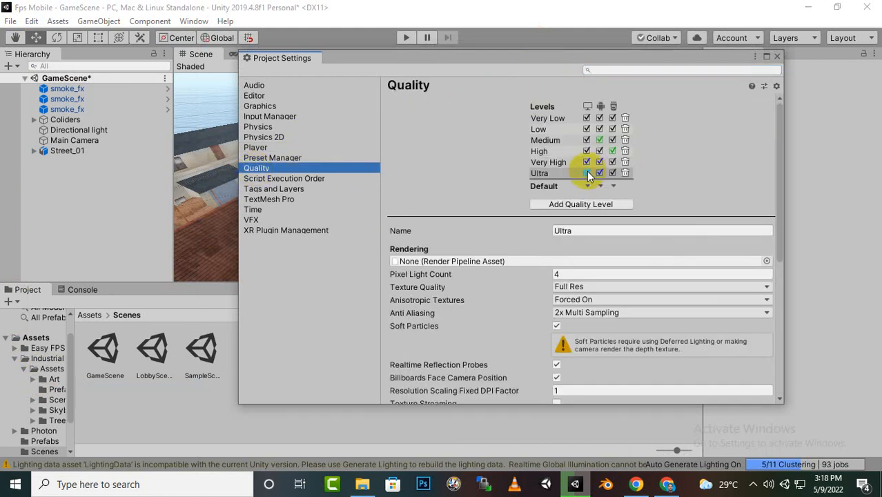
{"action": "left_click", "coordinate": [613, 172]}
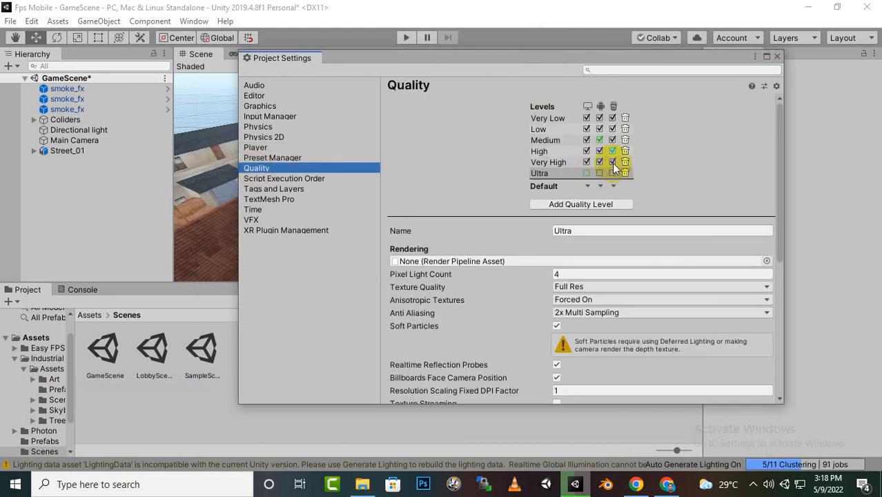
{"action": "left_click", "coordinate": [613, 163]}
{"action": "left_click", "coordinate": [600, 163]}
{"action": "left_click", "coordinate": [587, 162]}
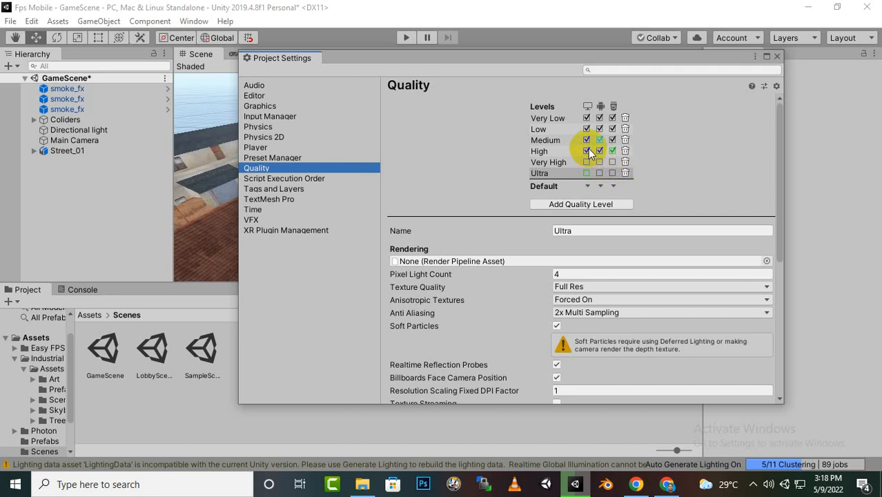
{"action": "left_click", "coordinate": [587, 150]}
{"action": "left_click", "coordinate": [600, 150]}
{"action": "left_click", "coordinate": [612, 150]}
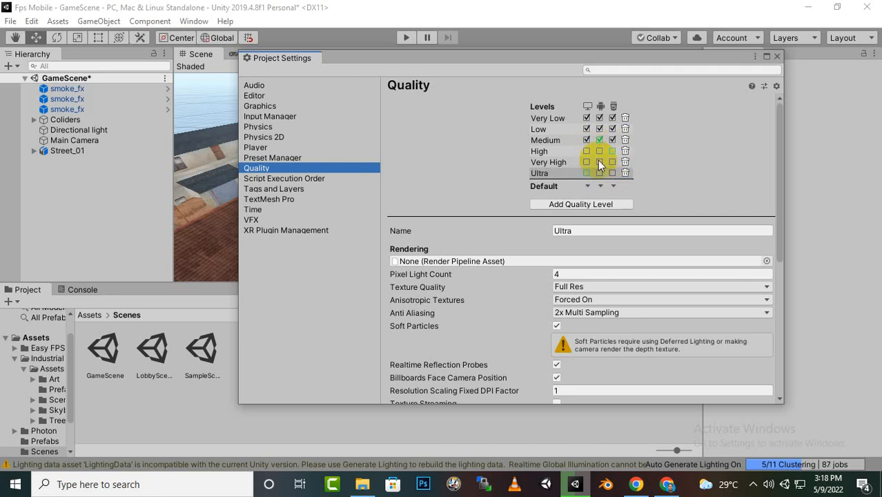
Step: Select the Medium quality level and set its Pixel Light Count to 0
{"action": "left_click", "coordinate": [555, 143]}
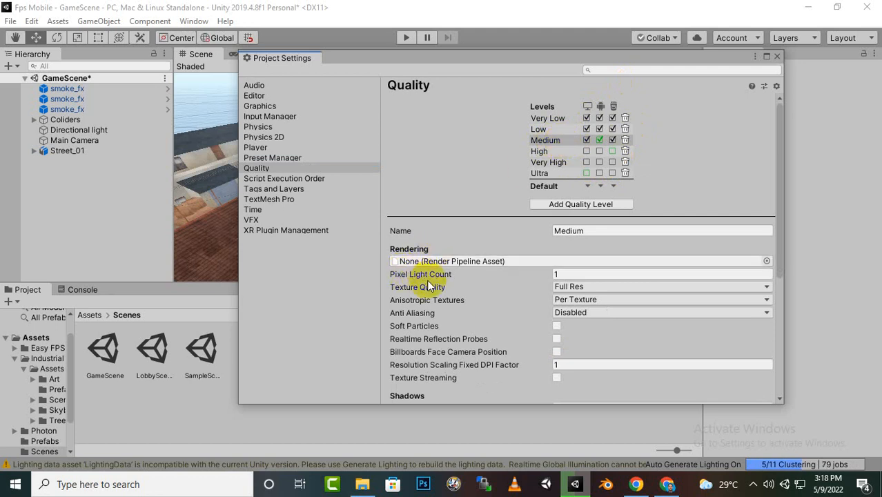
{"action": "left_click", "coordinate": [559, 276]}
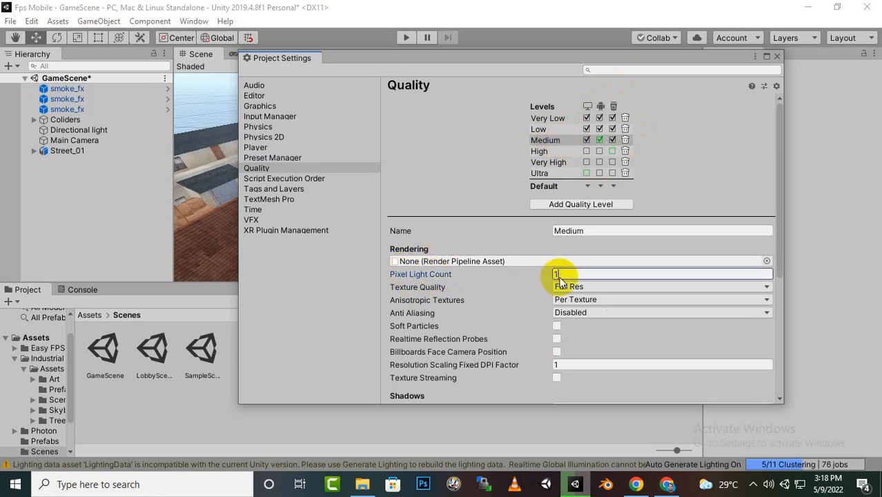
{"action": "type", "text": "0"}
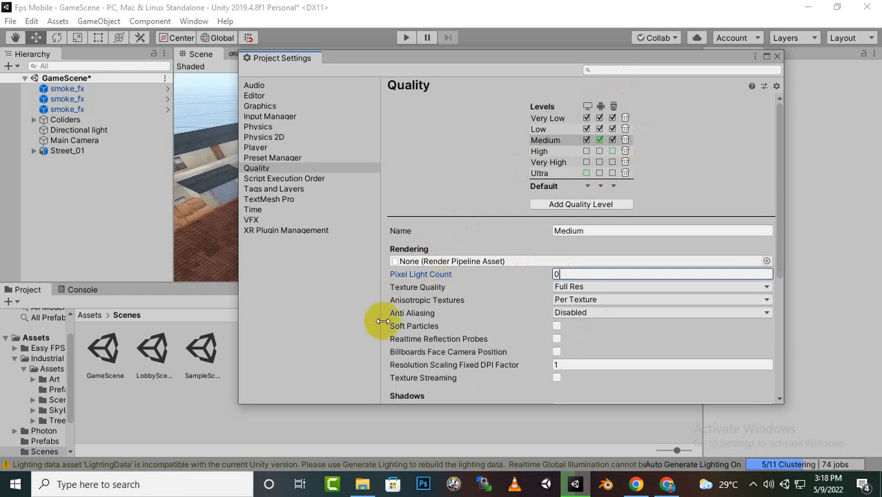
{"action": "left_click", "coordinate": [566, 312]}
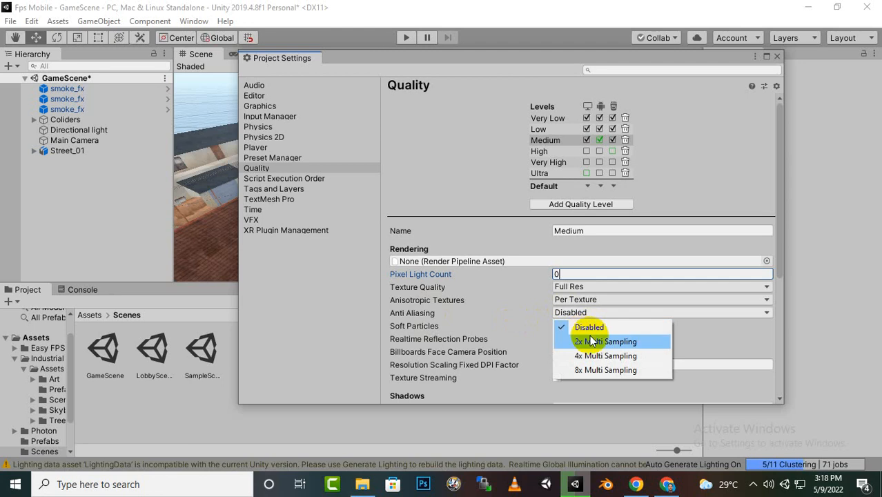
{"action": "left_click", "coordinate": [780, 178]}
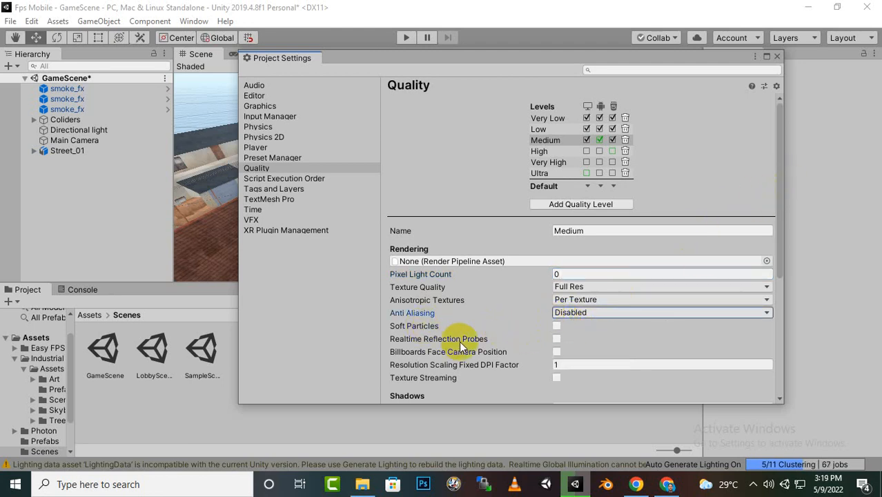
Step: Set the Medium level's Resolution Scaling Fixed DPI Factor to 0 and its Shadows to Disable Shadows
{"action": "scroll", "coordinate": [559, 341], "scroll_direction": "down", "scroll_amount": 3}
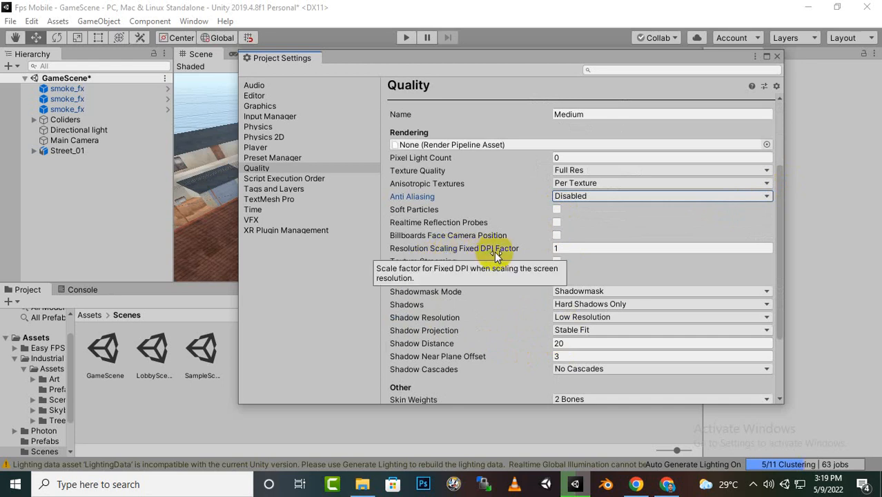
{"action": "left_click", "coordinate": [571, 247]}
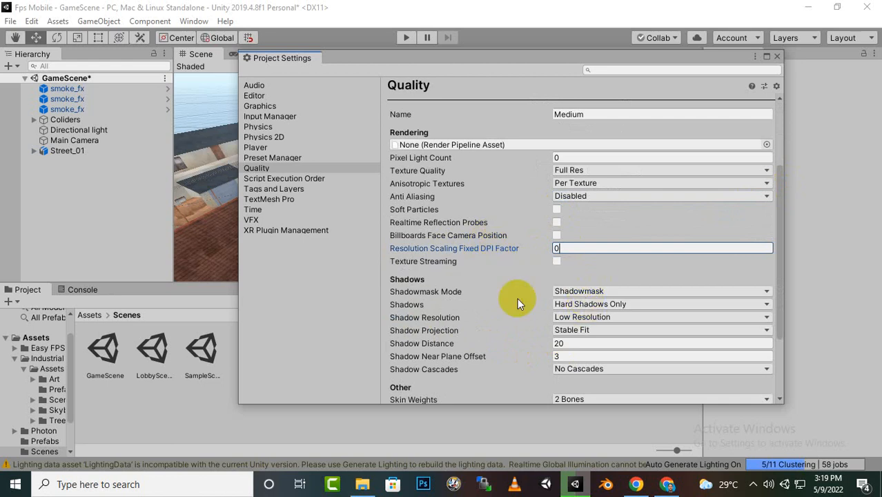
{"action": "left_click", "coordinate": [577, 310]}
{"action": "left_click", "coordinate": [572, 317]}
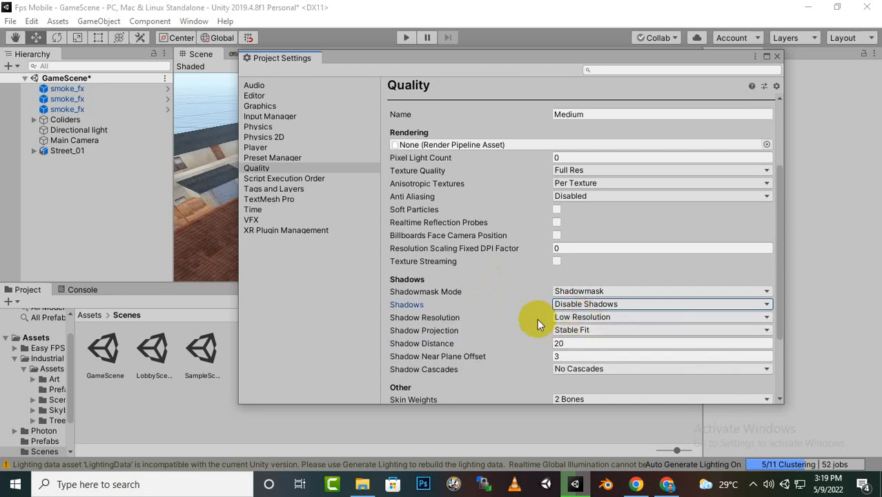
{"action": "scroll", "coordinate": [536, 321], "scroll_direction": "down", "scroll_amount": 3}
{"action": "scroll", "coordinate": [529, 319], "scroll_direction": "down", "scroll_amount": 1}
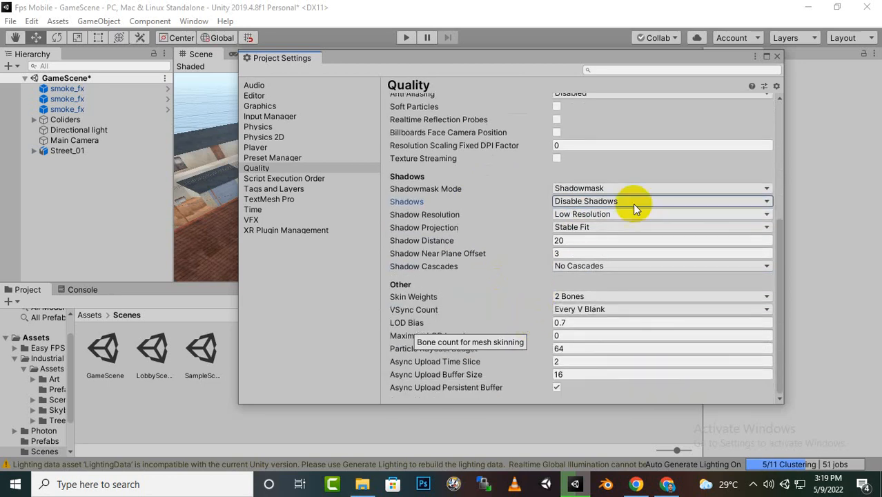
{"action": "scroll", "coordinate": [612, 204], "scroll_direction": "up", "scroll_amount": 9}
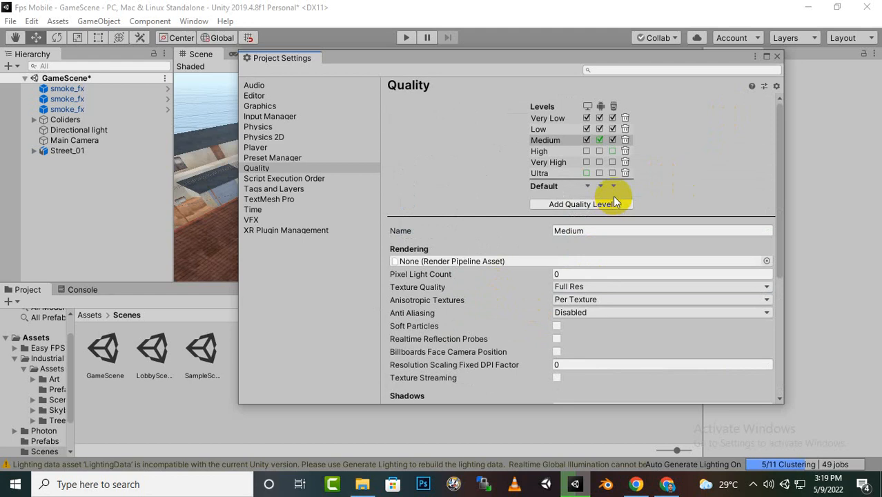
Step: Close the Project Settings and save GameScene
{"action": "left_click", "coordinate": [777, 58]}
{"action": "scroll", "coordinate": [425, 193], "scroll_direction": "down", "scroll_amount": 8}
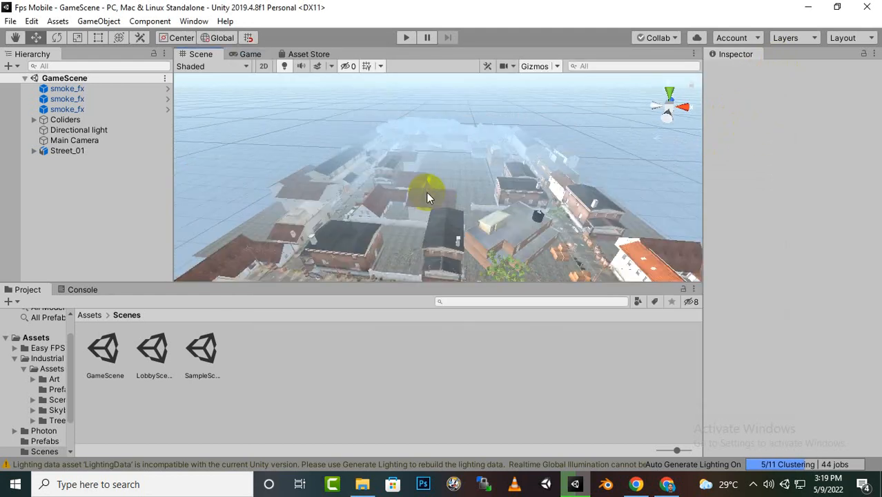
Step: Examine the street map's buildings, barrel-lined alley and rooftops up close in the Scene view
{"action": "scroll", "coordinate": [450, 190], "scroll_direction": "up", "scroll_amount": 14}
{"action": "middle_click_drag", "start_coordinate": [391, 138], "coordinate": [396, 184]}
{"action": "scroll", "coordinate": [396, 184], "scroll_direction": "down", "scroll_amount": 4}
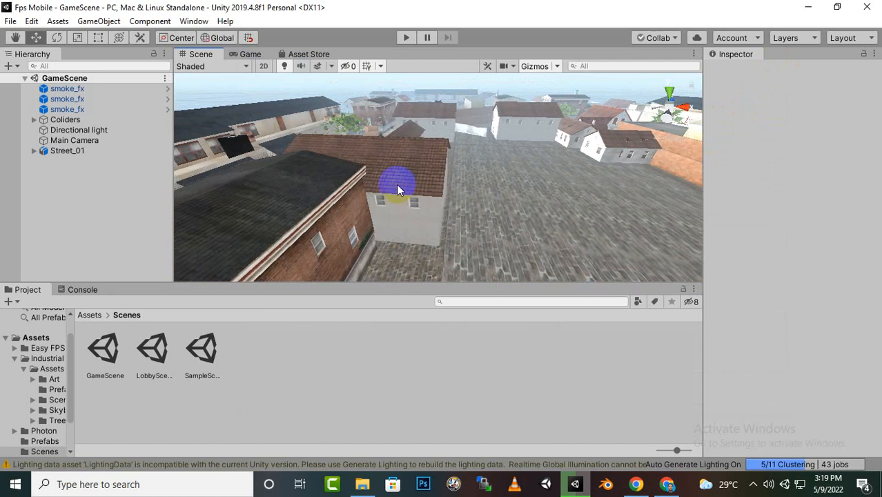
{"action": "scroll", "coordinate": [397, 184], "scroll_direction": "up", "scroll_amount": 3}
{"action": "right_click_drag", "start_coordinate": [396, 182], "coordinate": [449, 201]}
{"action": "scroll", "coordinate": [465, 190], "scroll_direction": "up", "scroll_amount": 5}
{"action": "scroll", "coordinate": [465, 190], "scroll_direction": "down", "scroll_amount": 5}
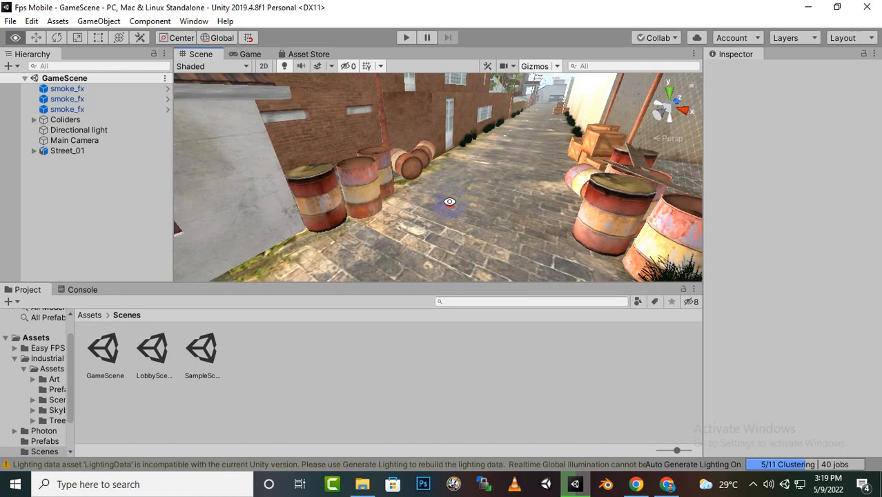
{"action": "scroll", "coordinate": [522, 190], "scroll_direction": "down", "scroll_amount": 5}
{"action": "right_click_drag", "start_coordinate": [409, 230], "coordinate": [348, 227]}
{"action": "left_click_drag", "start_coordinate": [348, 227], "coordinate": [392, 224], "text": "alt"}
{"action": "scroll", "coordinate": [345, 217], "scroll_direction": "up", "scroll_amount": 4}
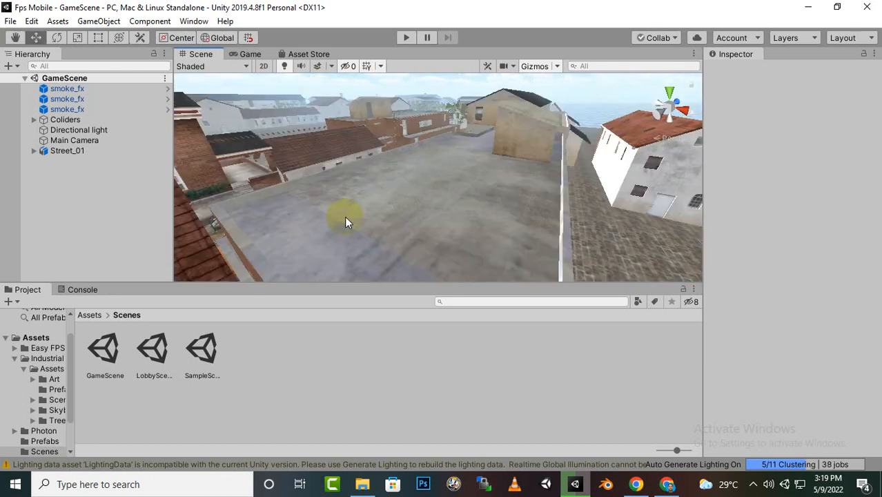
Step: Survey the overall town layout and its outer edges from above in the Scene view
{"action": "scroll", "coordinate": [345, 217], "scroll_direction": "down", "scroll_amount": 5}
{"action": "scroll", "coordinate": [345, 217], "scroll_direction": "down", "scroll_amount": 8}
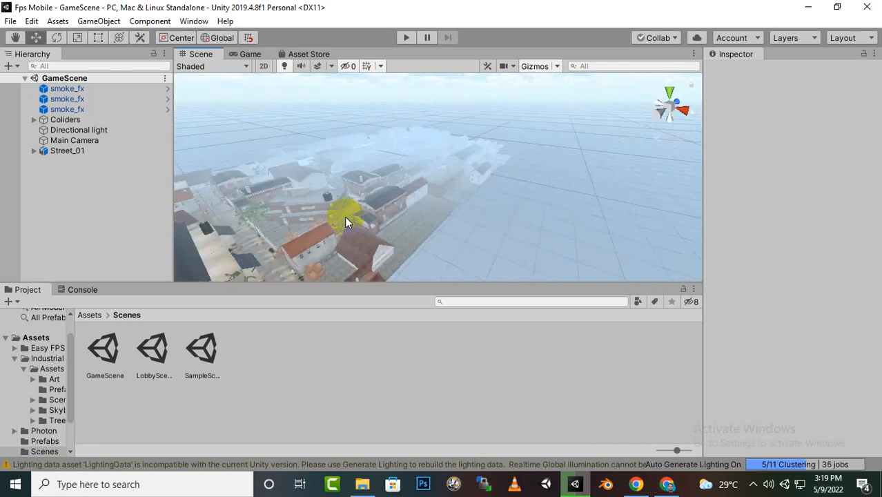
{"action": "right_click_drag", "start_coordinate": [345, 218], "coordinate": [222, 297]}
{"action": "key", "text": "w"}
{"action": "scroll", "coordinate": [472, 236], "scroll_direction": "down", "scroll_amount": 3}
{"action": "middle_click_drag", "start_coordinate": [439, 218], "coordinate": [467, 211]}
{"action": "scroll", "coordinate": [466, 210], "scroll_direction": "up", "scroll_amount": 8}
{"action": "scroll", "coordinate": [467, 211], "scroll_direction": "up", "scroll_amount": 5}
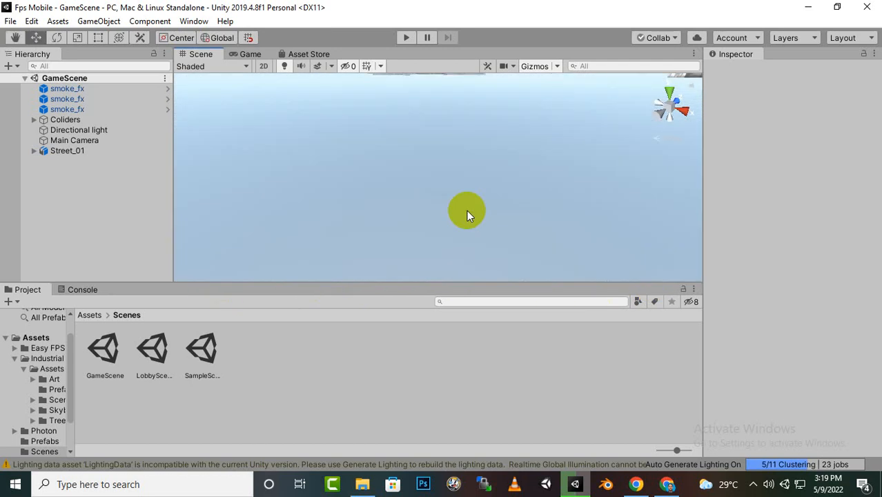
{"action": "scroll", "coordinate": [467, 211], "scroll_direction": "down", "scroll_amount": 6}
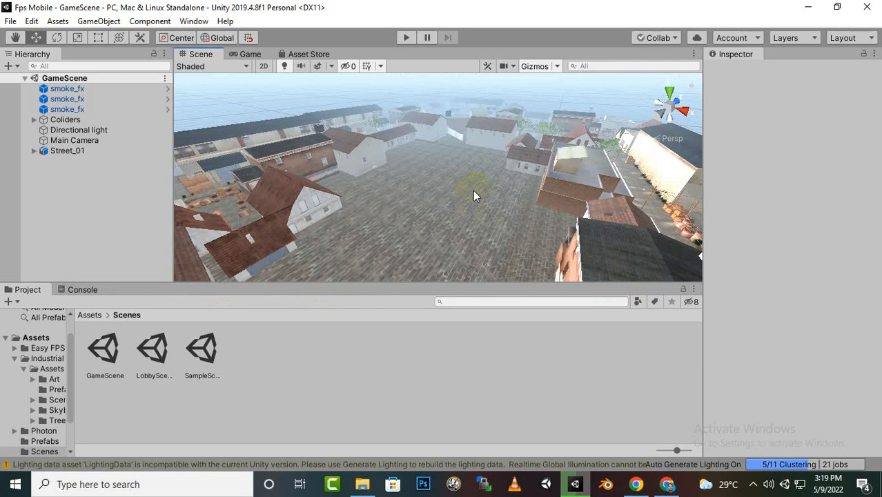
Step: Check the Main Camera's component settings and camera preview, and clear the selection
{"action": "left_click", "coordinate": [53, 142]}
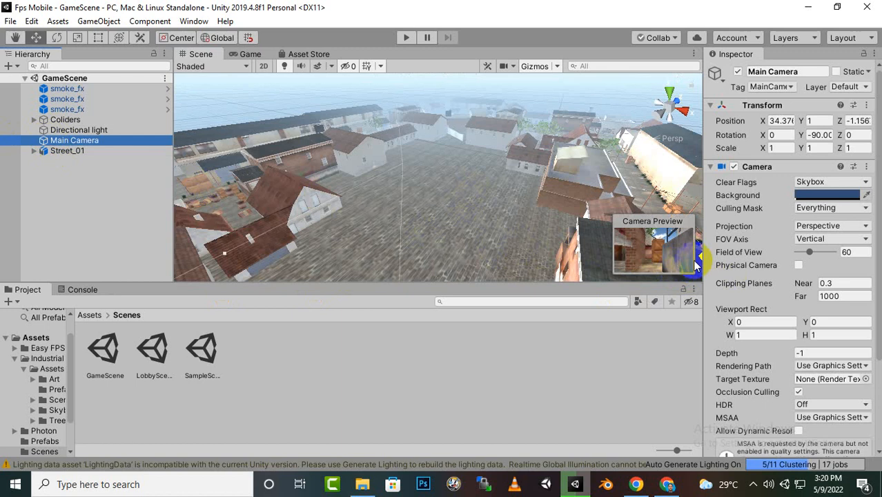
{"action": "left_click", "coordinate": [74, 179]}
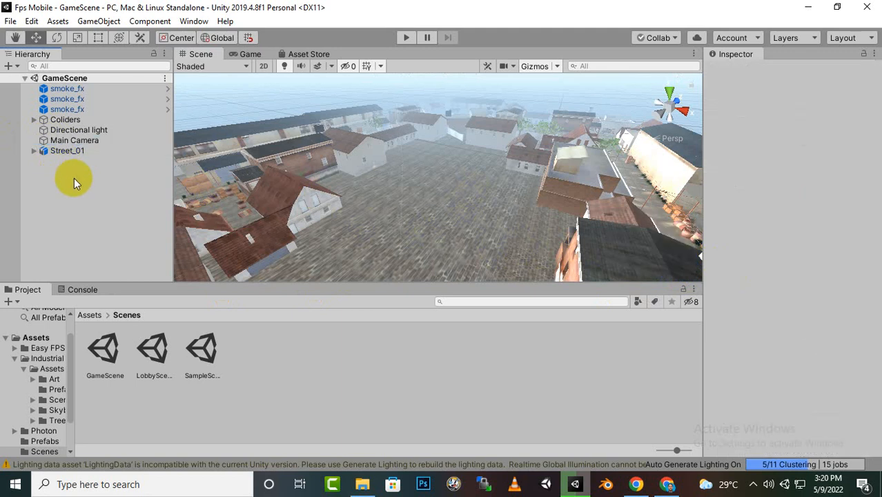